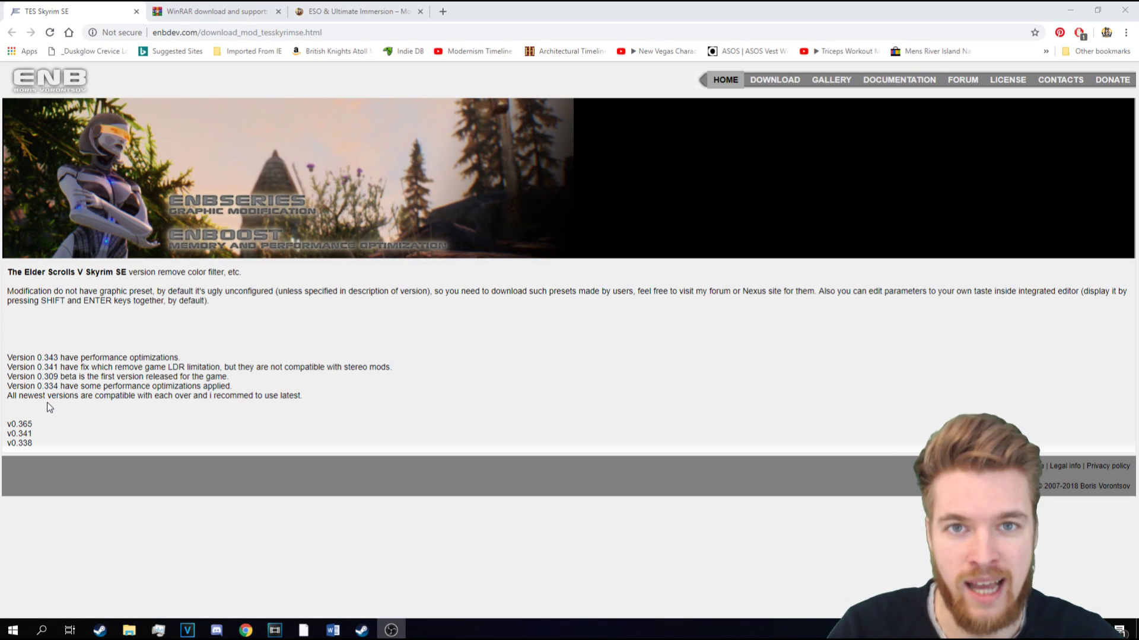
- Download the ENBSeries v0.365 binaries zip for Skyrim SE from enbdev.com
click(20, 424)
scroll(77, 515, down, 1)
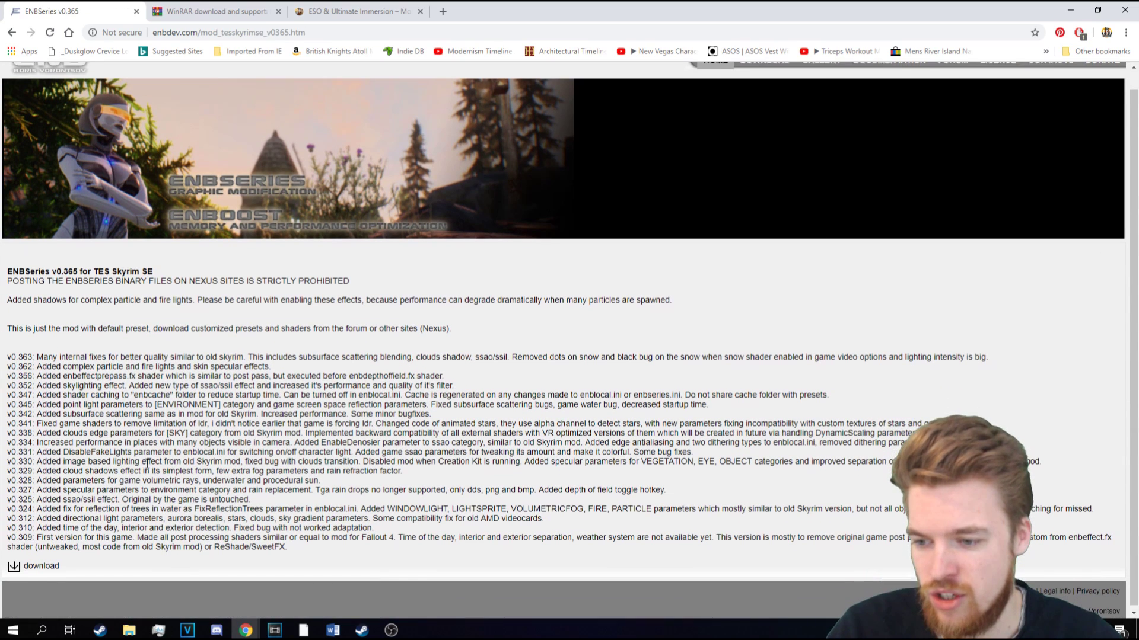
click(13, 566)
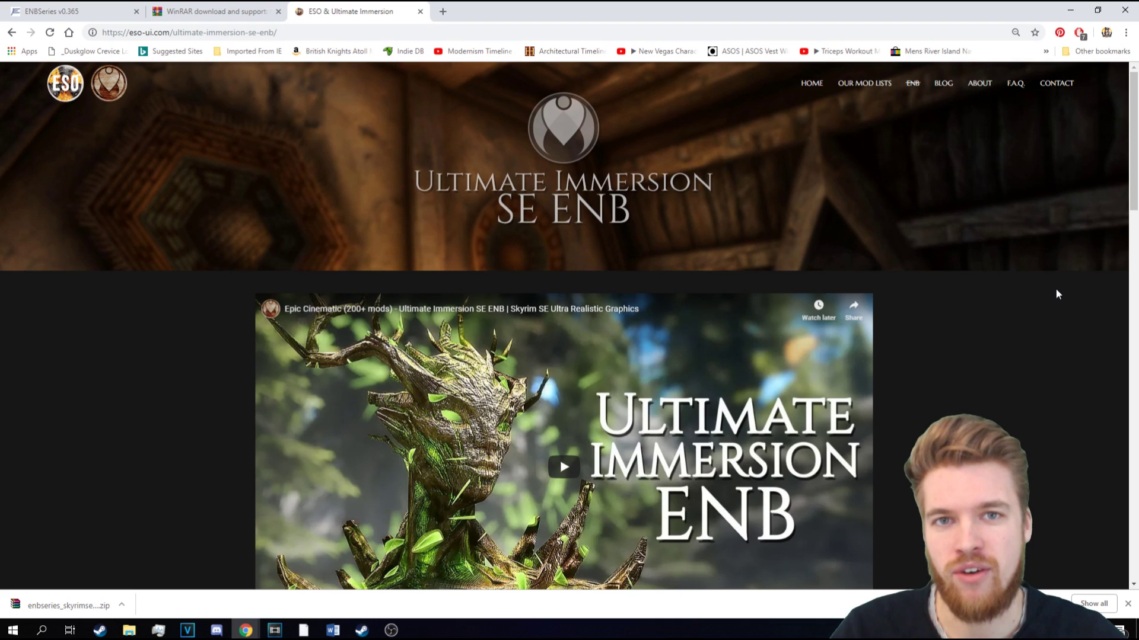
- Scroll the Ultimate Immersion SE ENB page to its Installation section and UI ENB v1.0 download
scroll(1055, 294, down, 10)
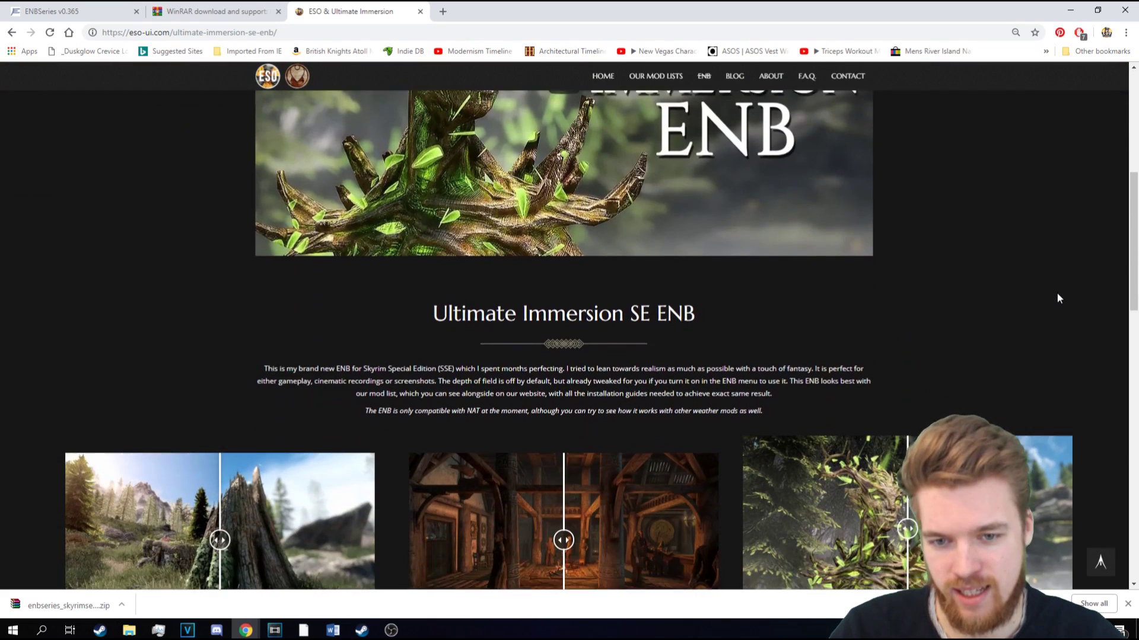
scroll(1057, 293, up, 2)
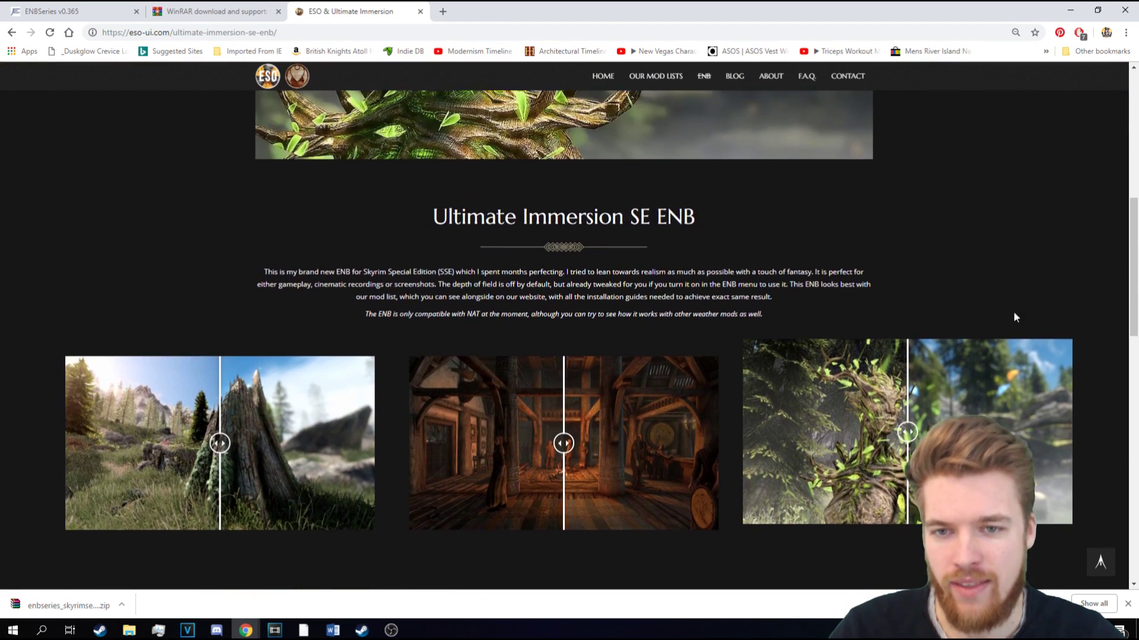
scroll(1012, 318, down, 1)
scroll(437, 323, down, 2)
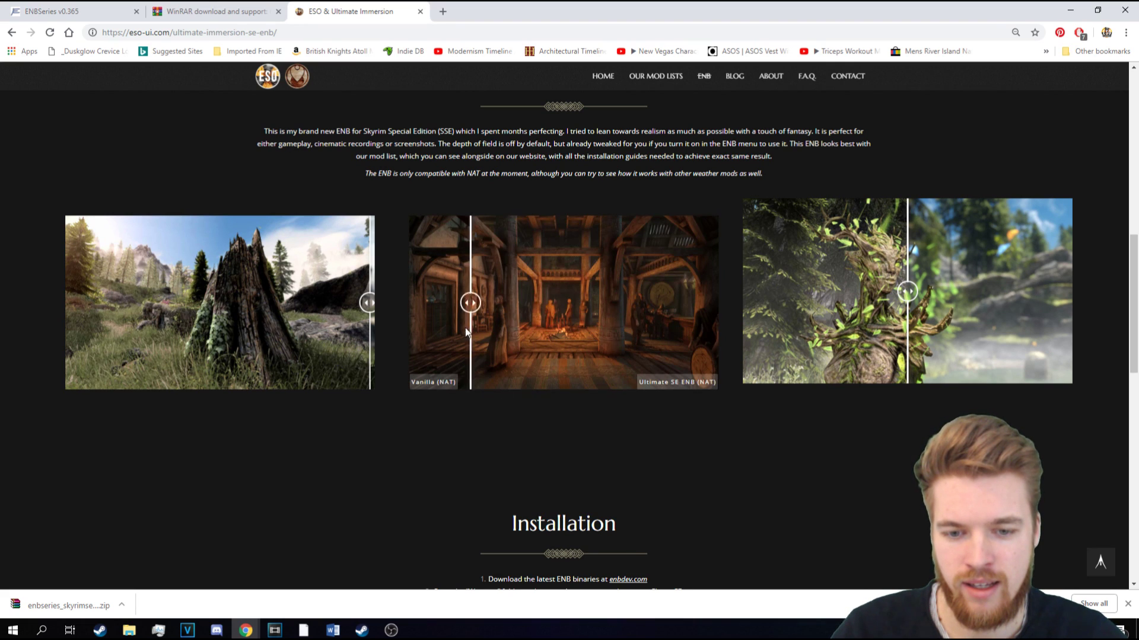
scroll(643, 347, down, 5)
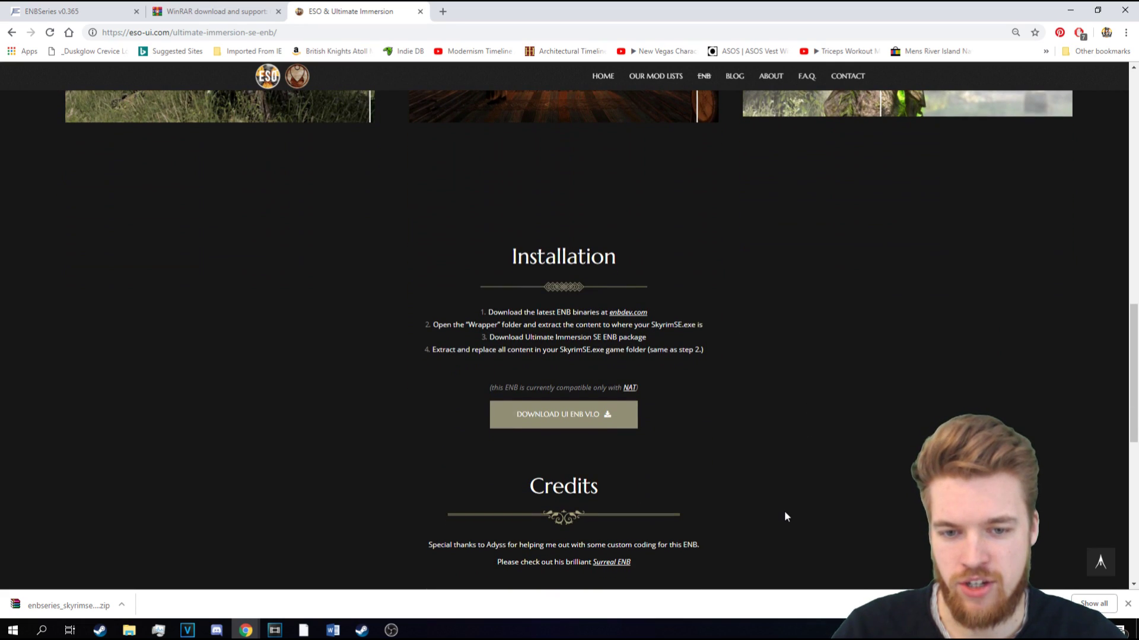
- Download the 'Ultimate Immersion SE ENB v1.0' main file from eso-ui.com's downloads page
click(556, 417)
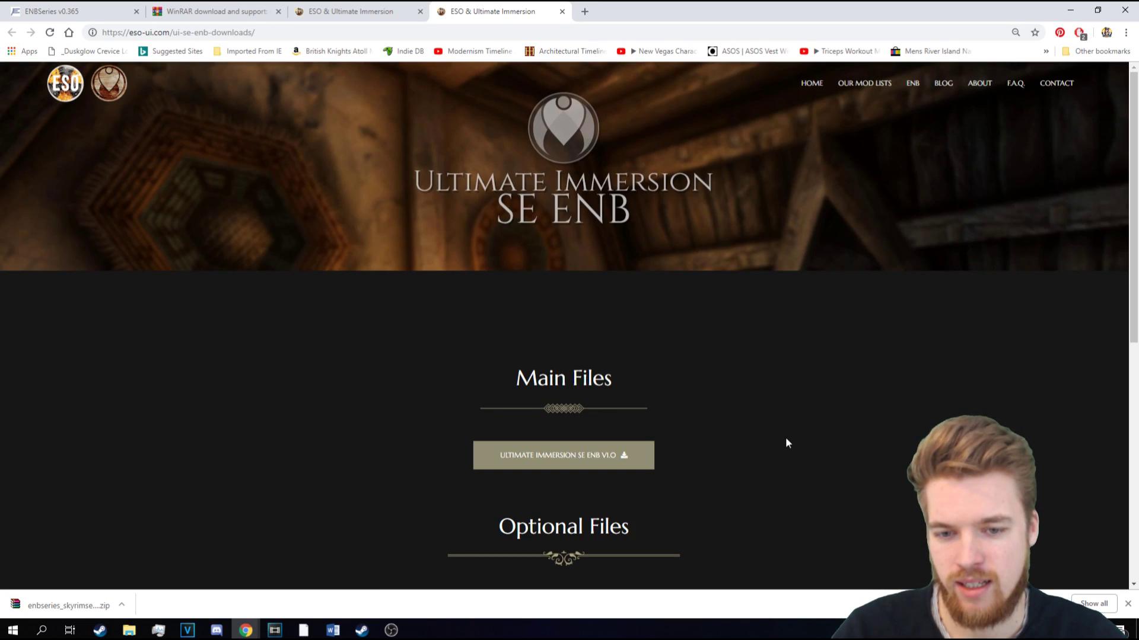
scroll(787, 443, down, 2)
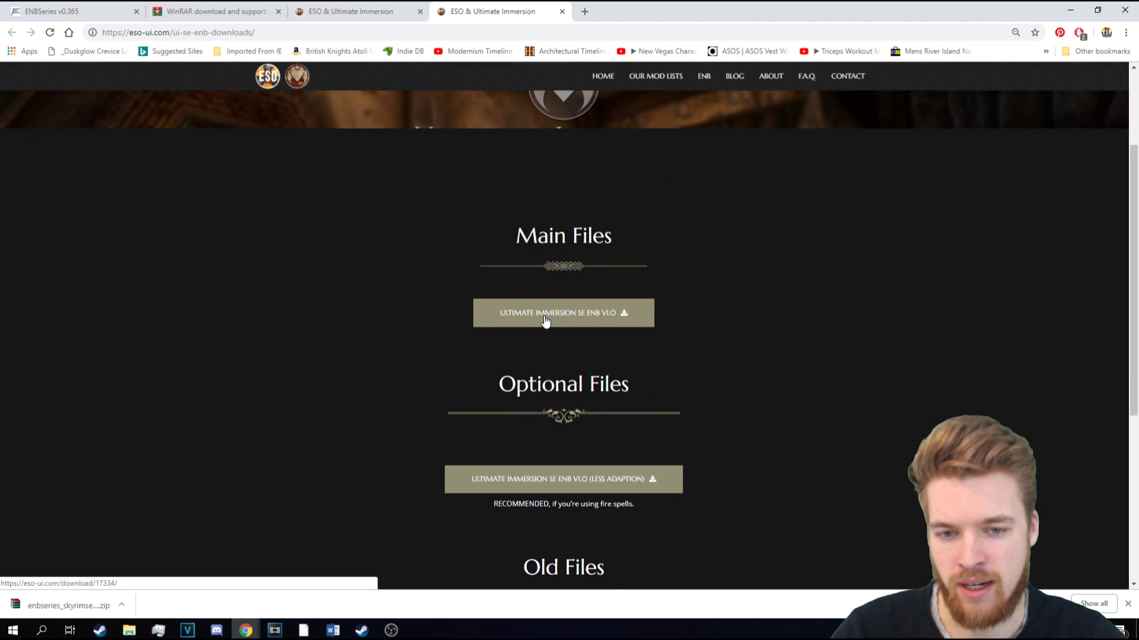
click(575, 321)
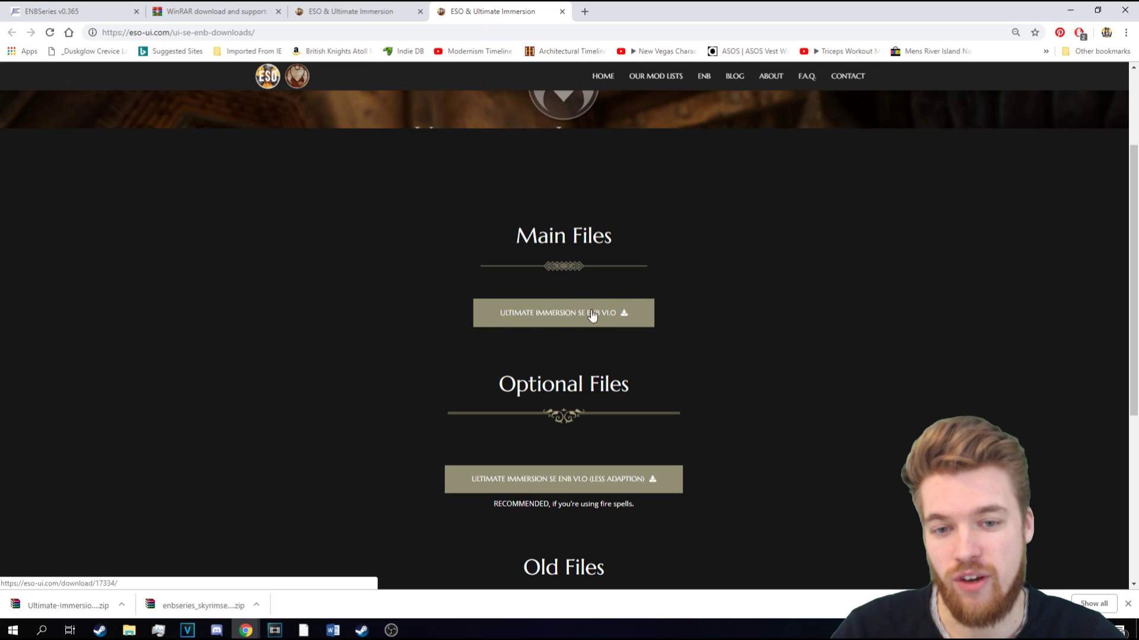
scroll(567, 310, down, 2)
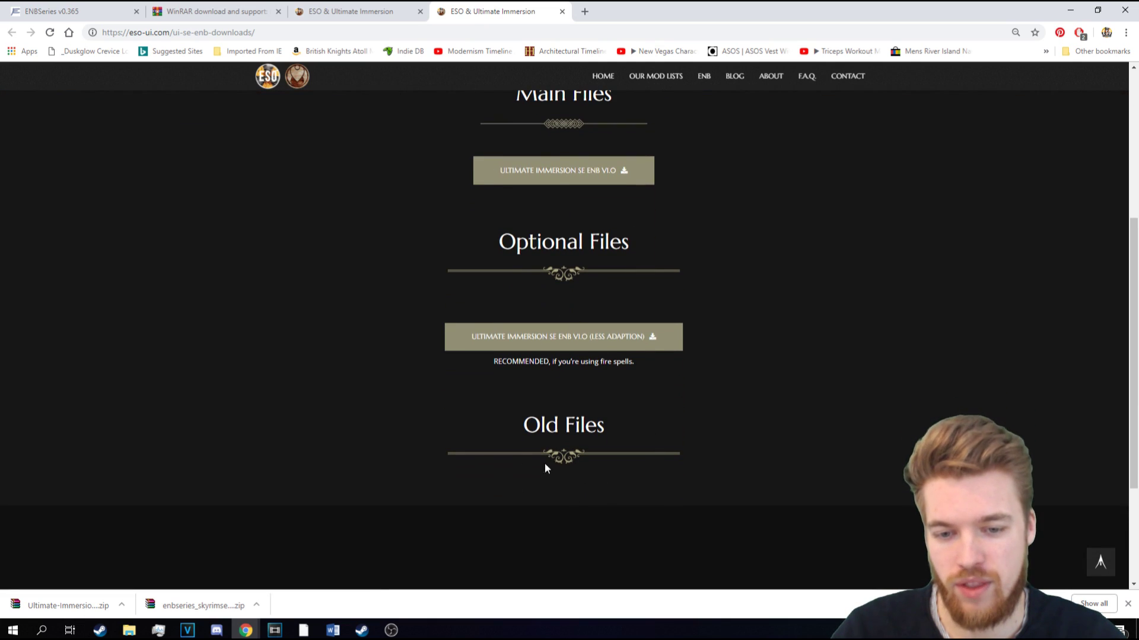
scroll(623, 493, up, 2)
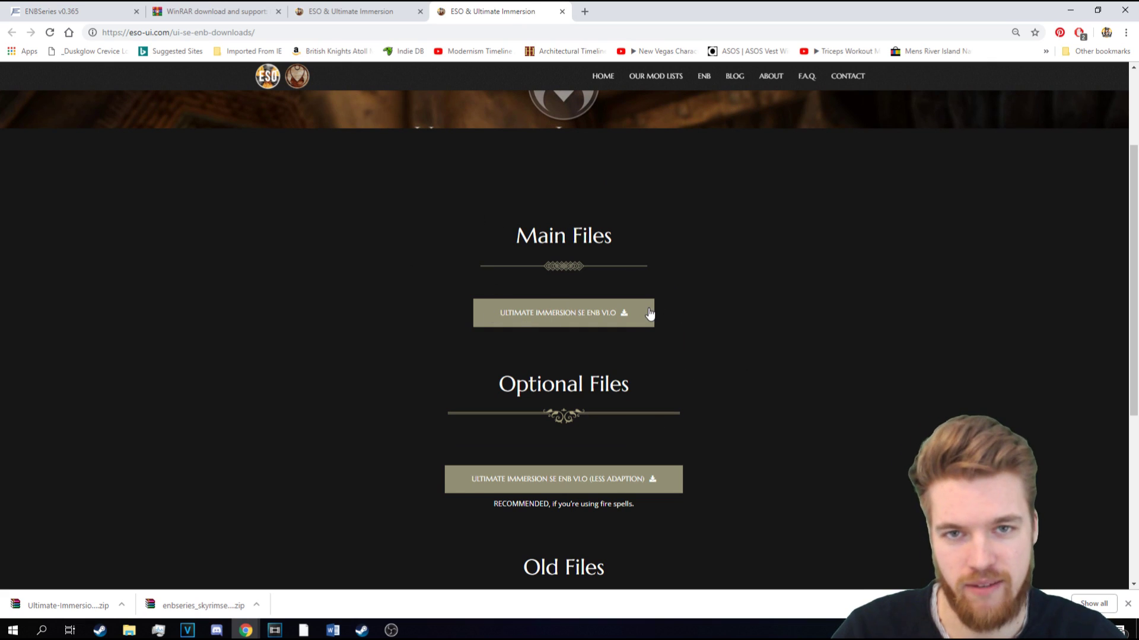
scroll(649, 312, down, 2)
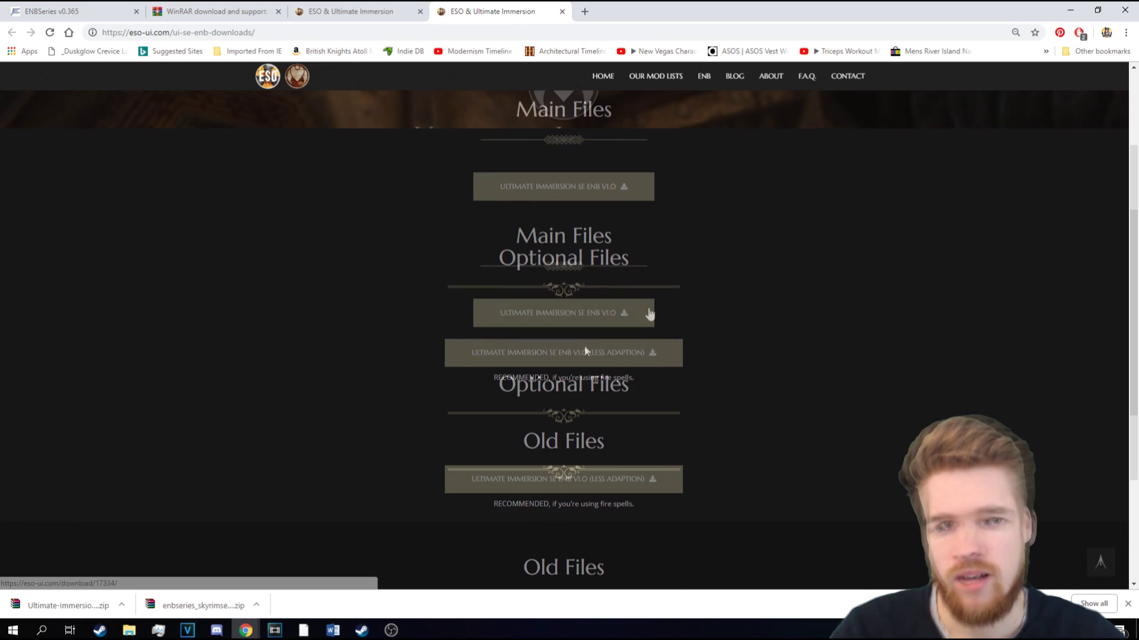
scroll(667, 223, up, 2)
scroll(666, 229, down, 2)
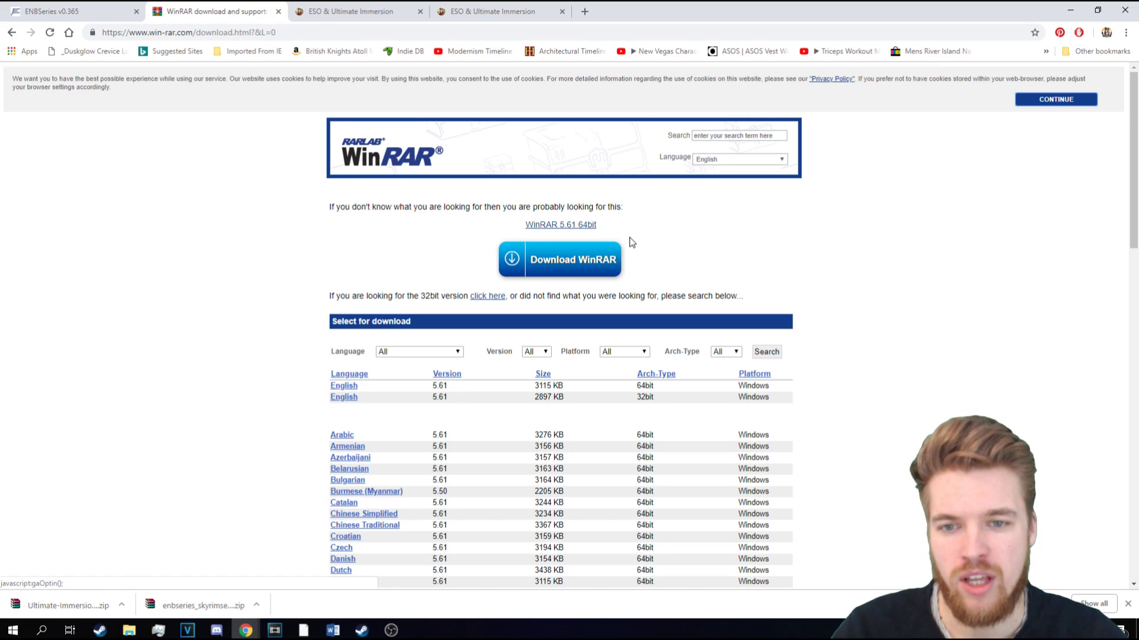
- Download the WinRAR 5.61 64-bit installer, winrar-x64-561.exe, from win-rar.com
drag(420, 296, 438, 295)
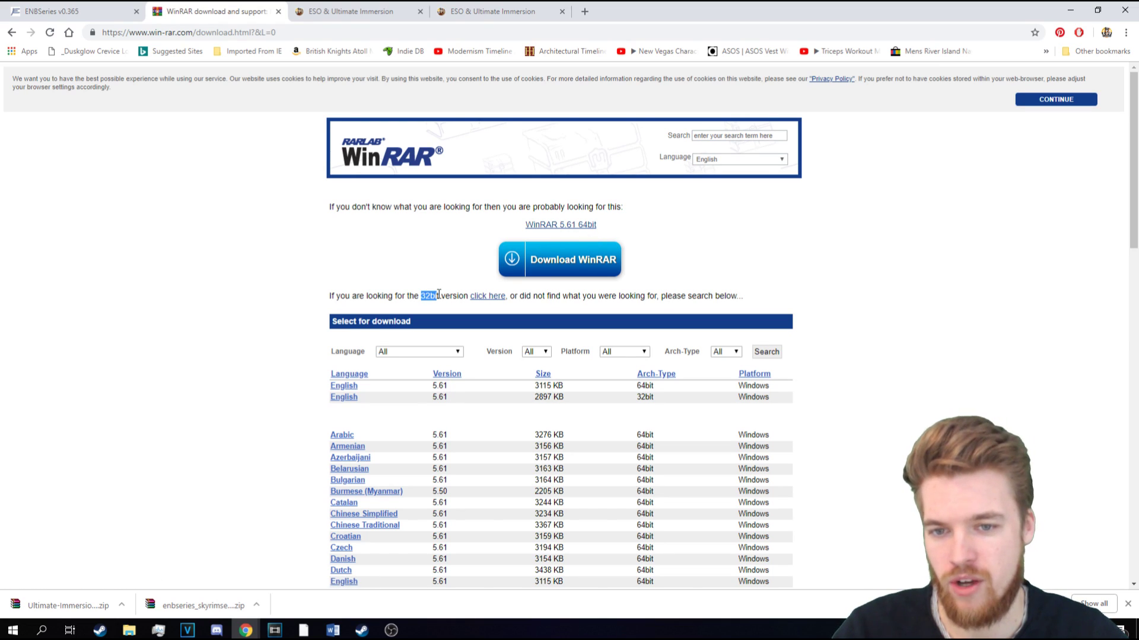
click(591, 230)
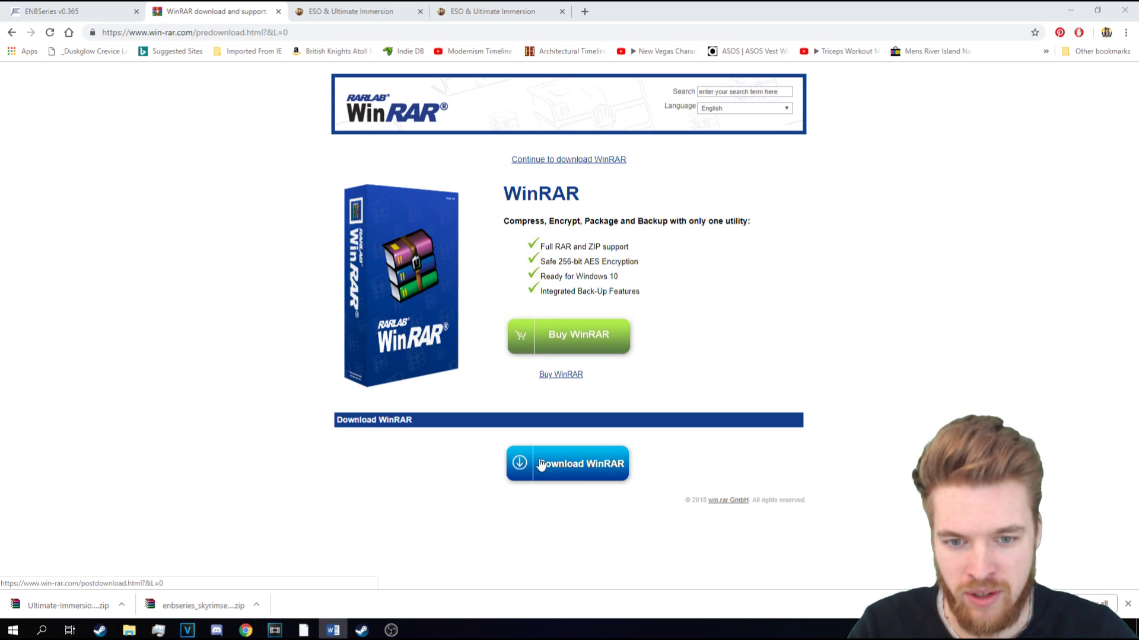
click(573, 454)
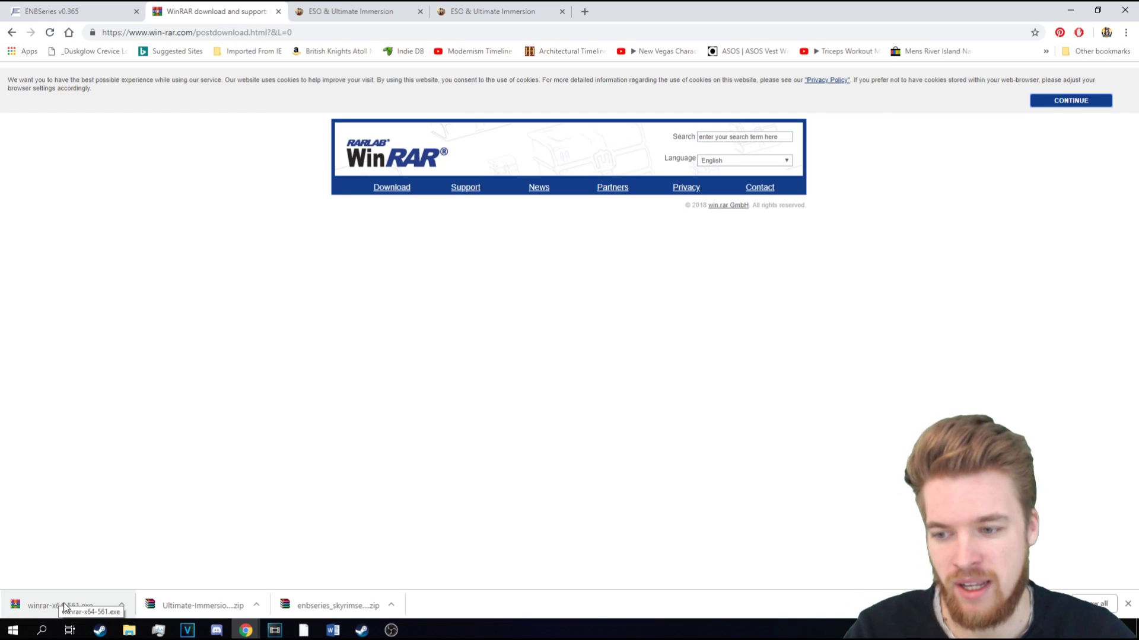
- Run the downloaded winrar-x64-561.exe to install WinRAR
click(59, 606)
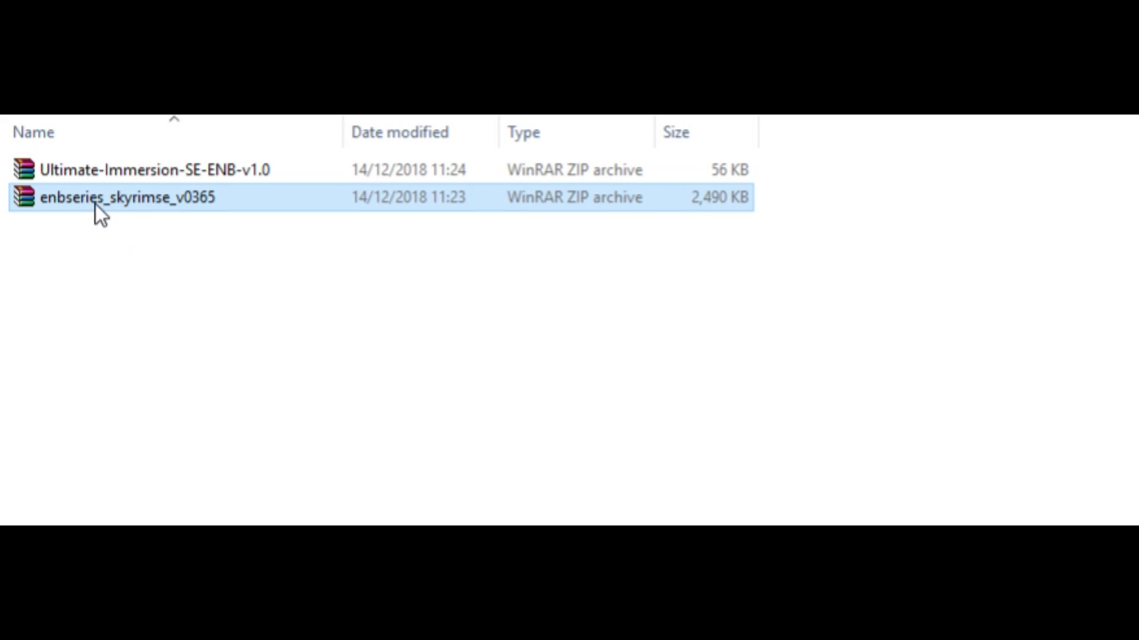
- Extract enbseries_skyrimse_v0365 into the mods folder and select the resulting WrapperVersion folder
right_click(223, 198)
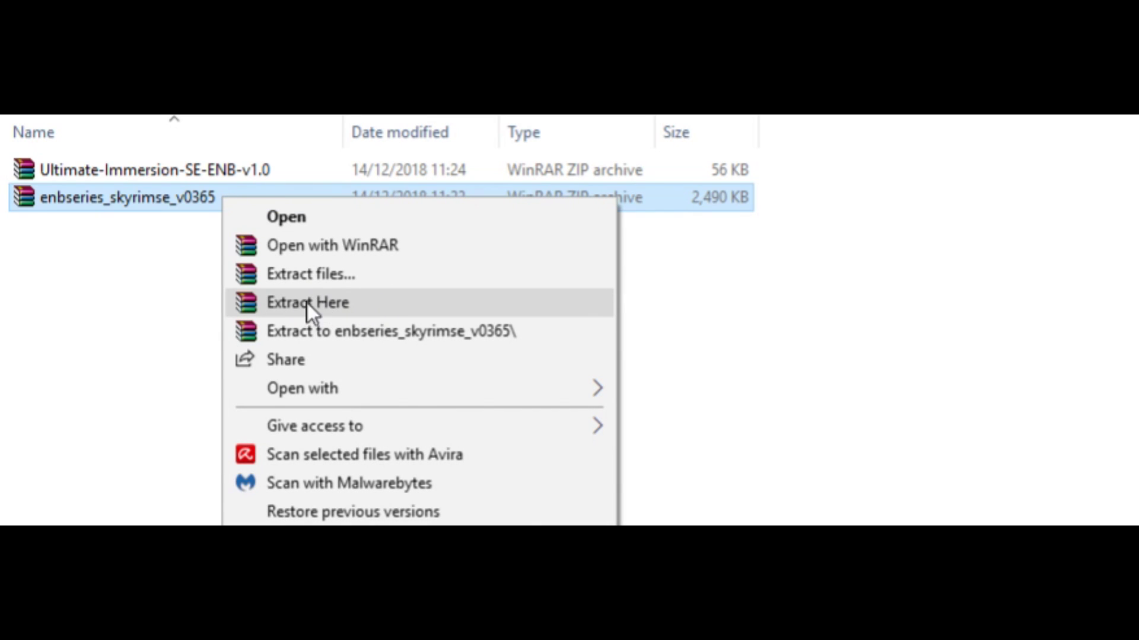
click(389, 304)
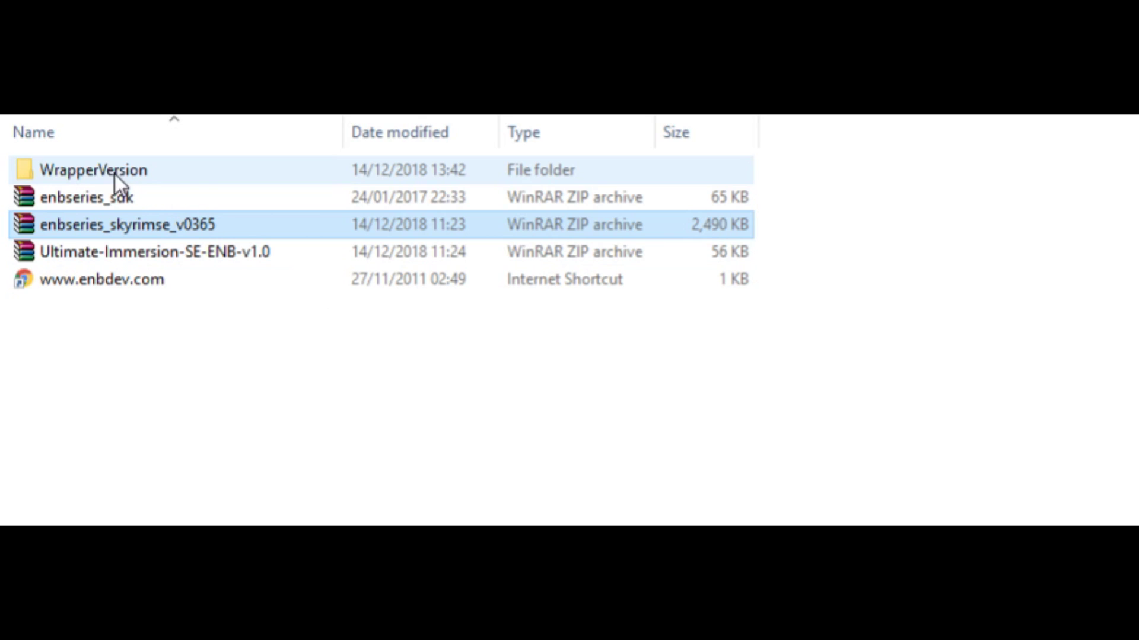
click(75, 171)
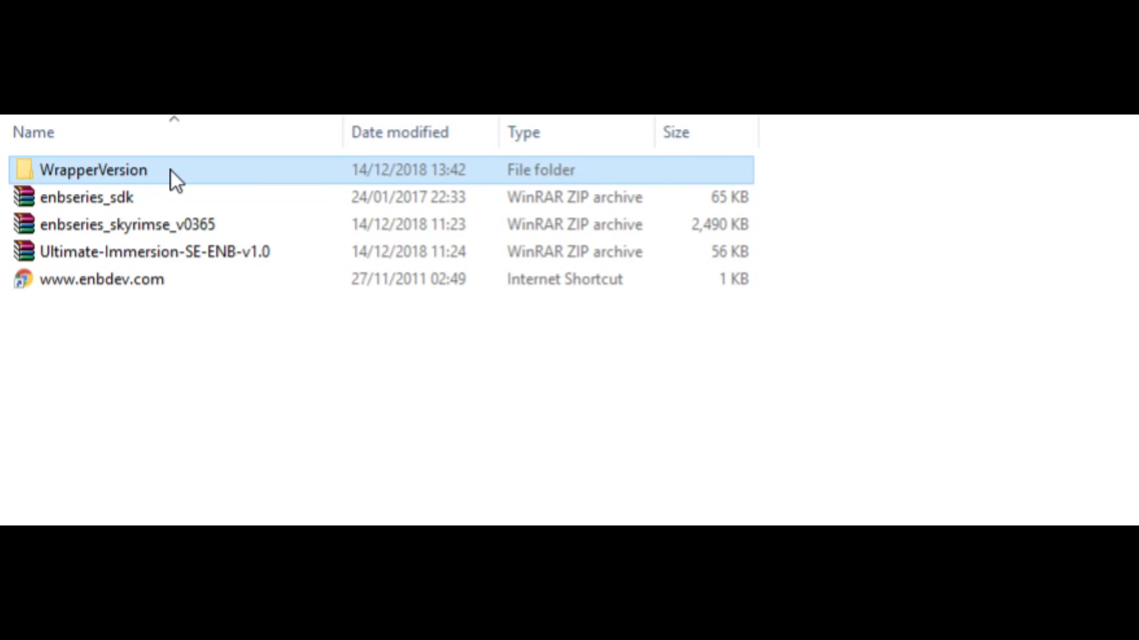
- Copy the enbseries folder, d3d11, d3dcompiler_46e, enblocal and enbseries from WrapperVersion
double_click(171, 171)
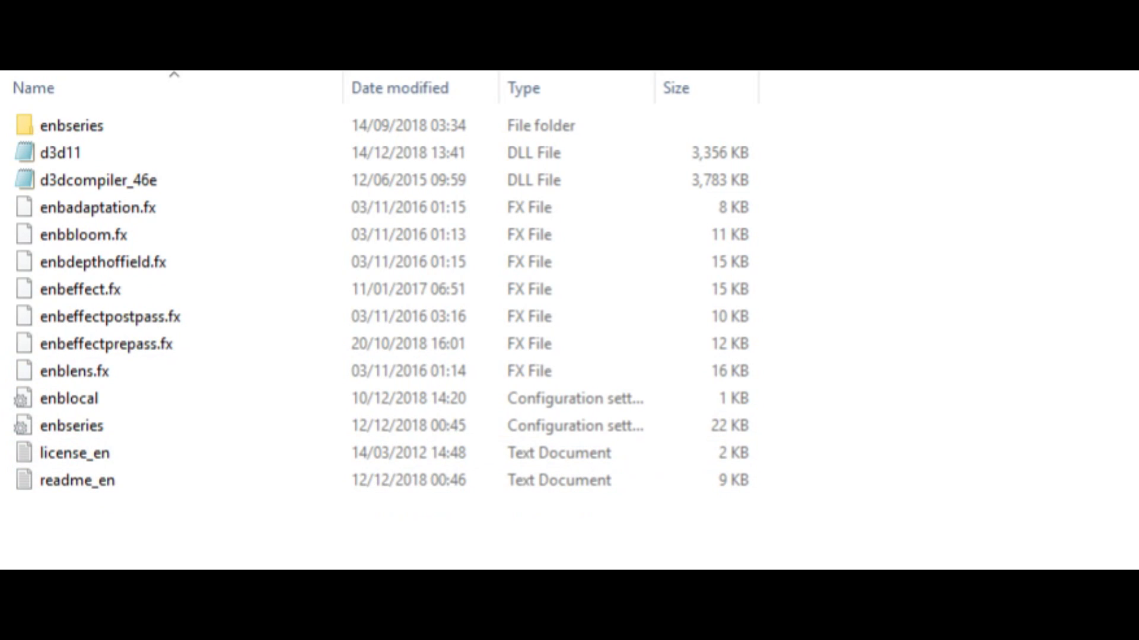
click(118, 432)
ctrl+click(97, 404)
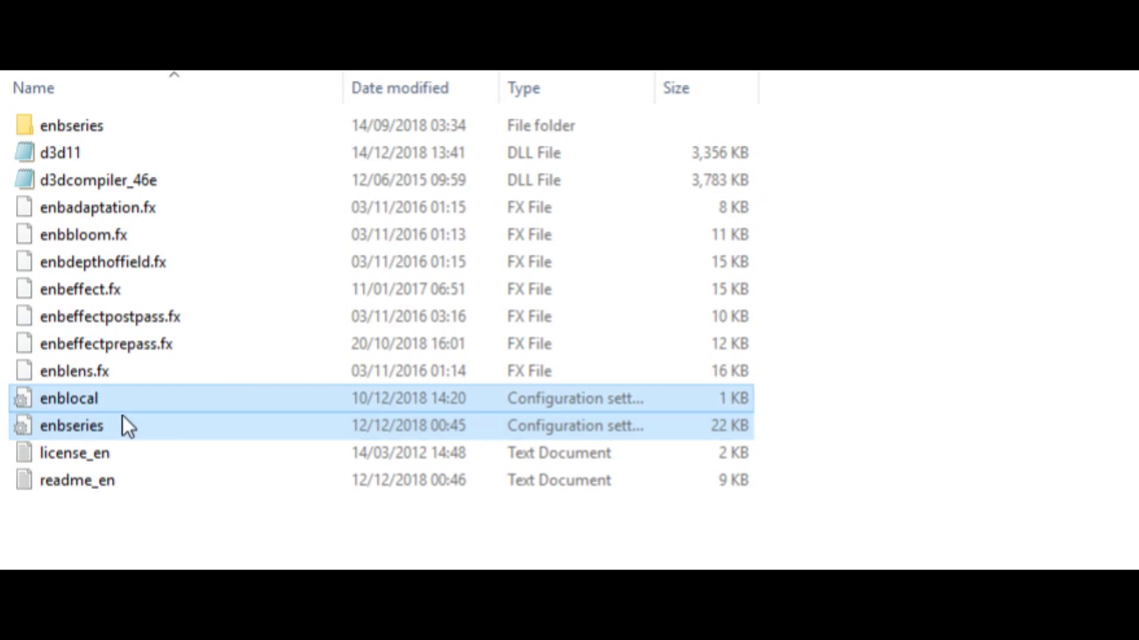
ctrl+click(109, 180)
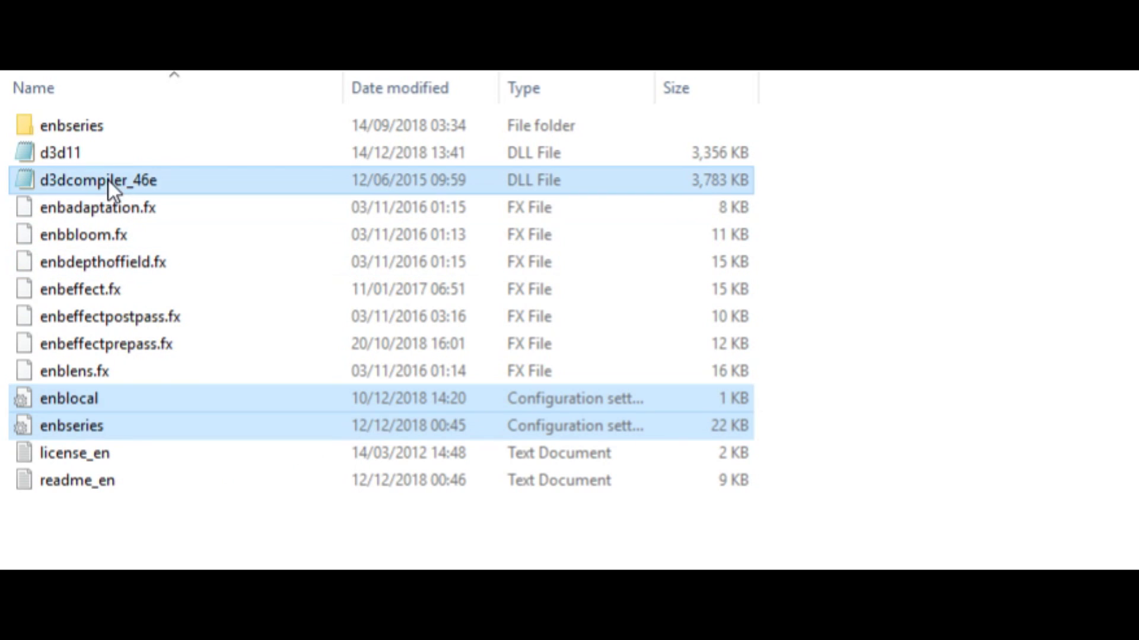
ctrl+click(89, 156)
ctrl+click(92, 136)
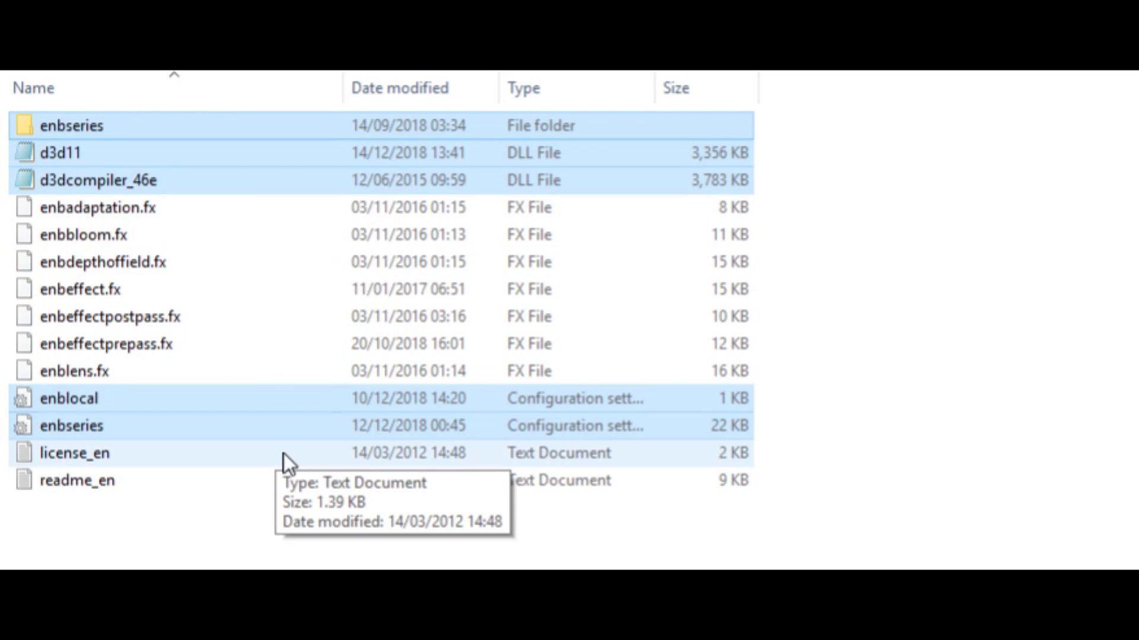
right_click(137, 147)
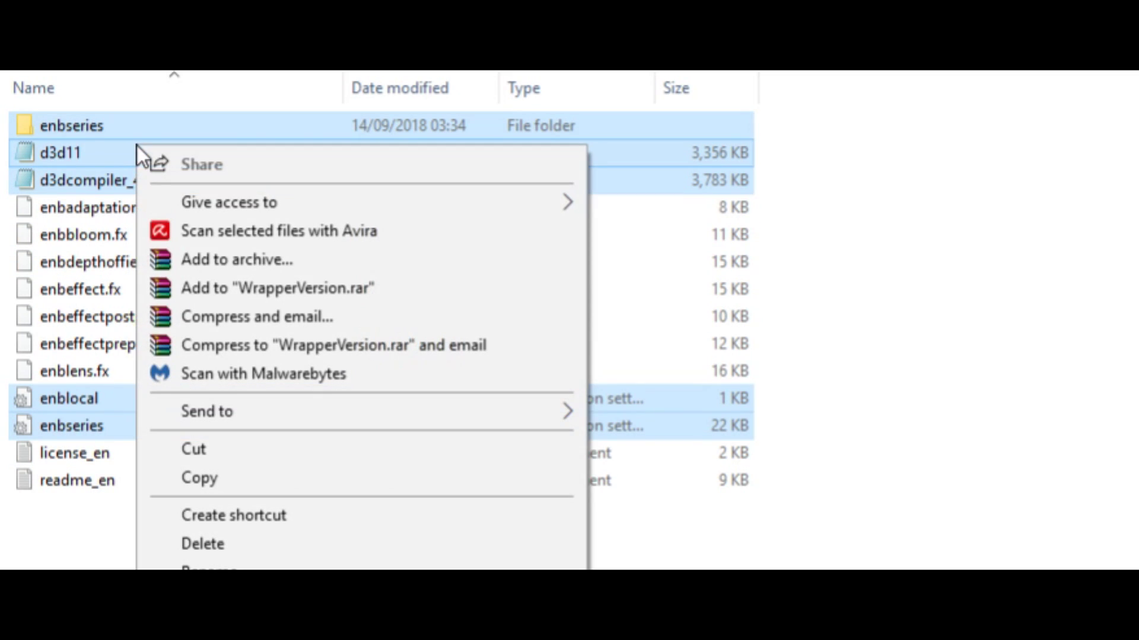
click(249, 476)
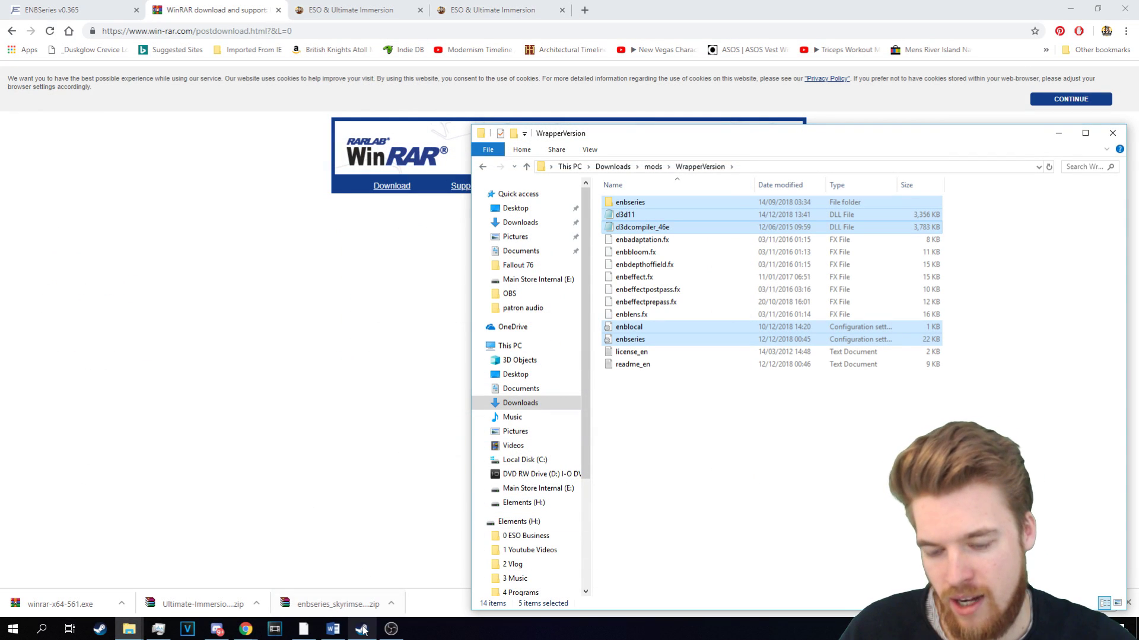
click(362, 629)
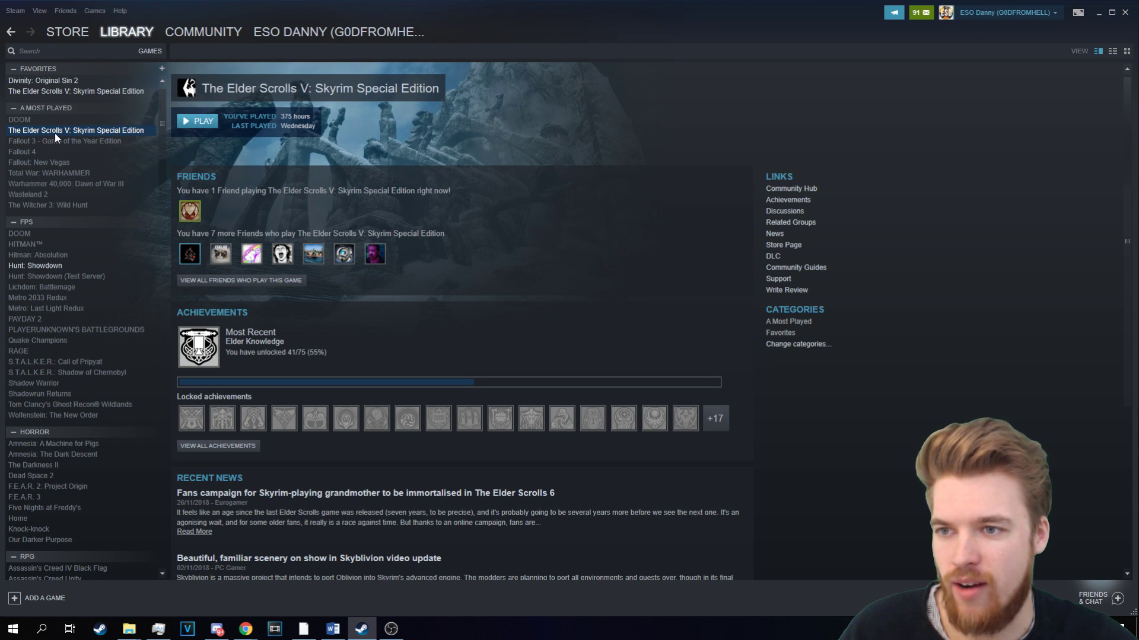
- Browse to the Skyrim Special Edition install folder through its Steam Local Files properties
right_click(130, 132)
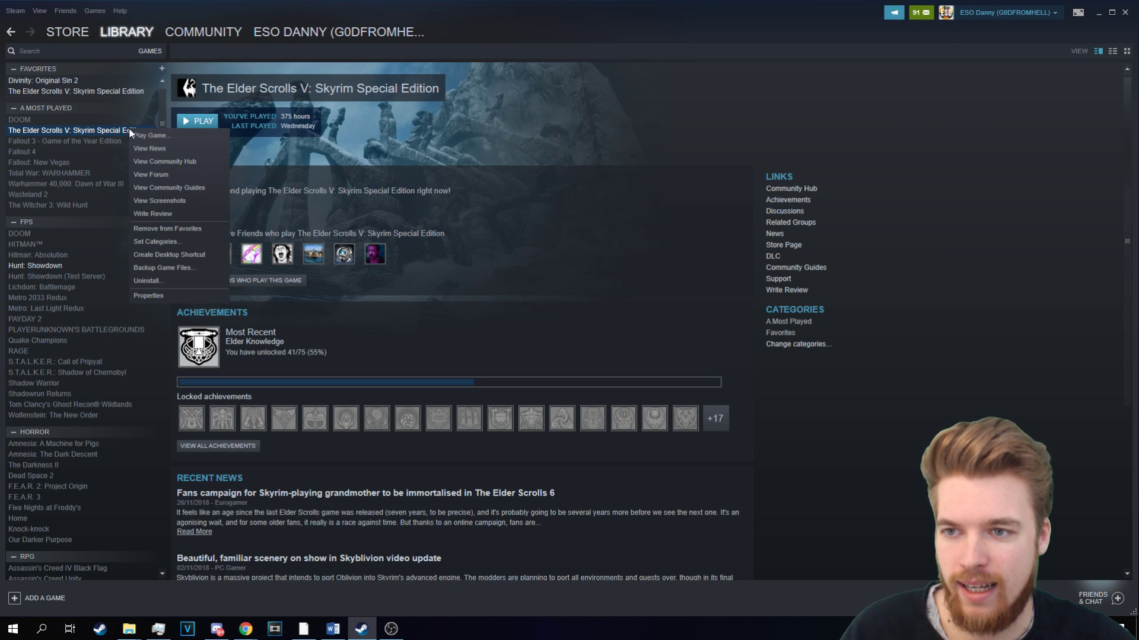
click(158, 296)
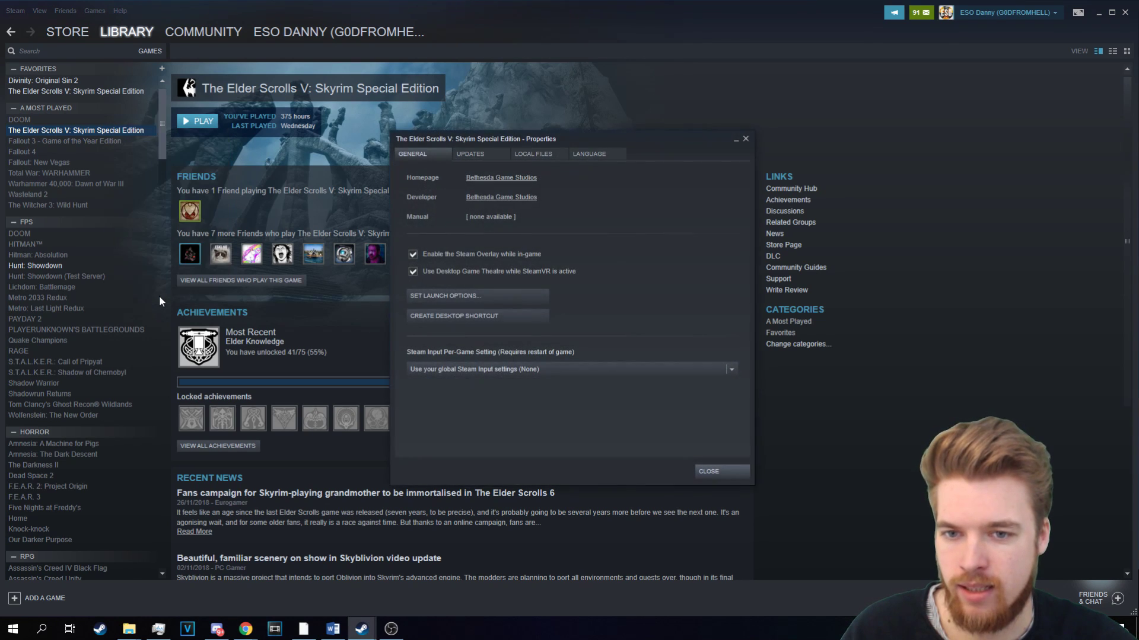
click(544, 154)
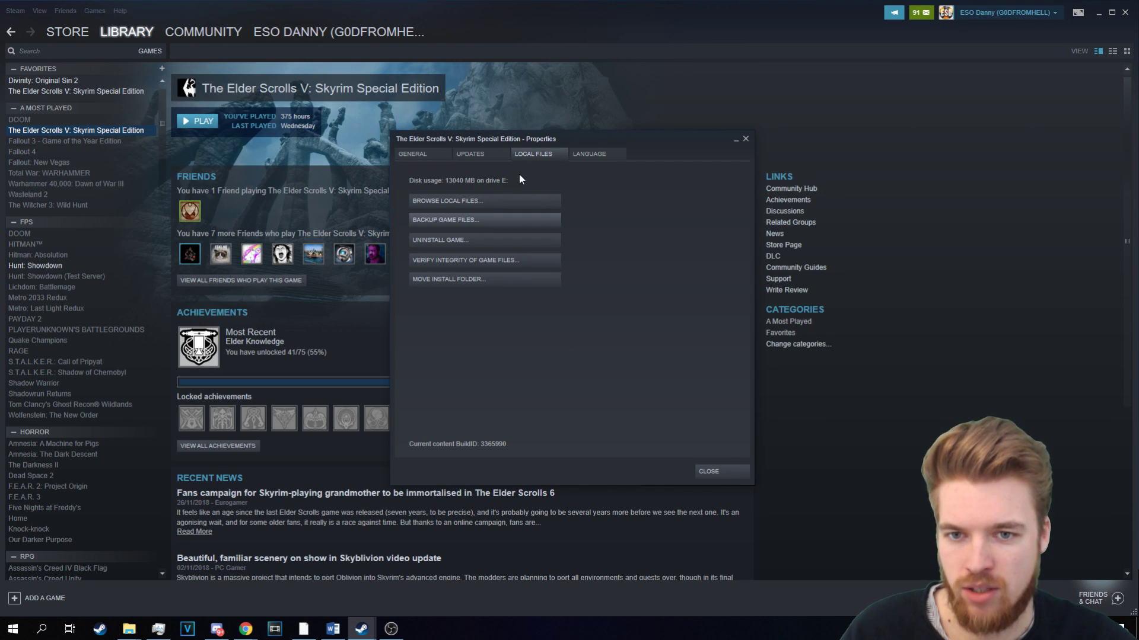
click(474, 201)
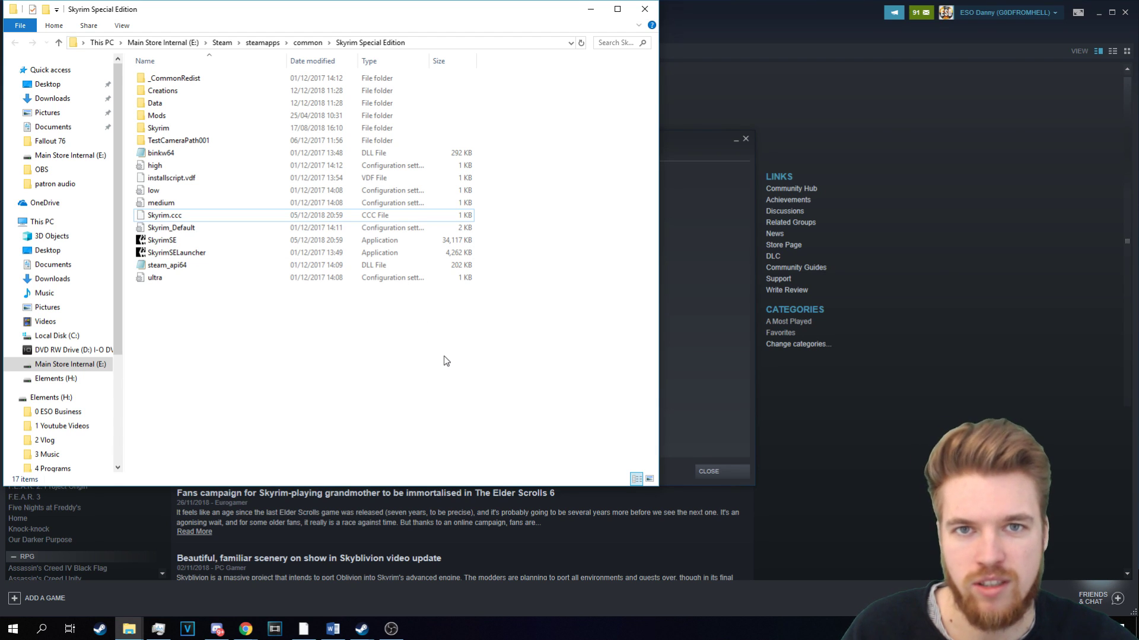
- Paste the copied ENB files and enbseries folder into the Skyrim Special Edition folder
right_click(230, 331)
click(271, 413)
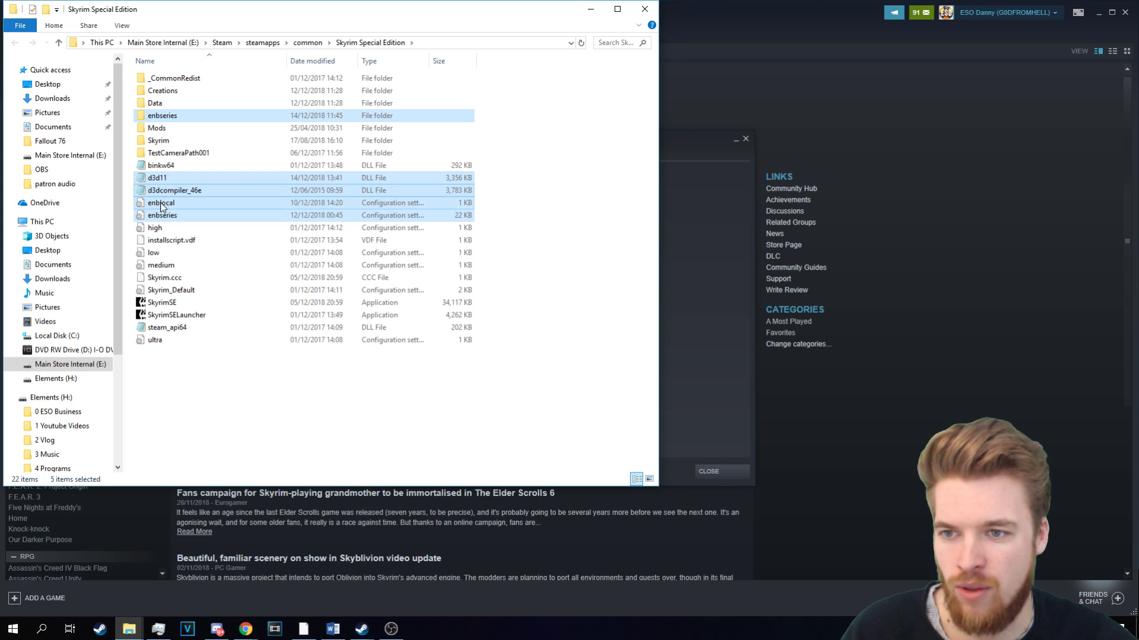
mouse_move(208, 177)
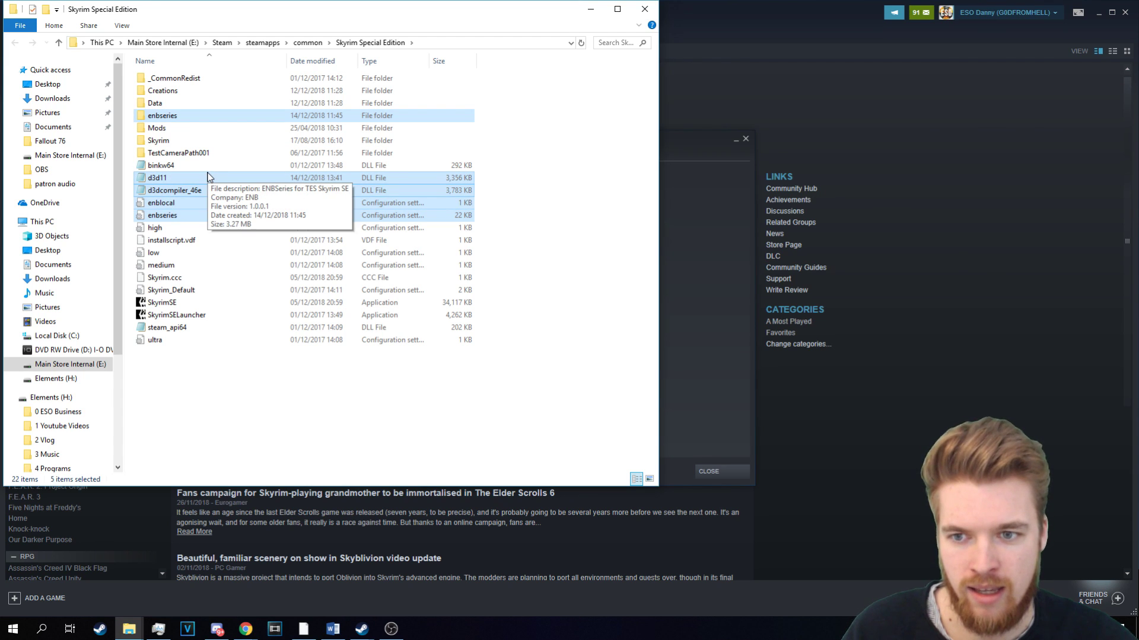
click(308, 435)
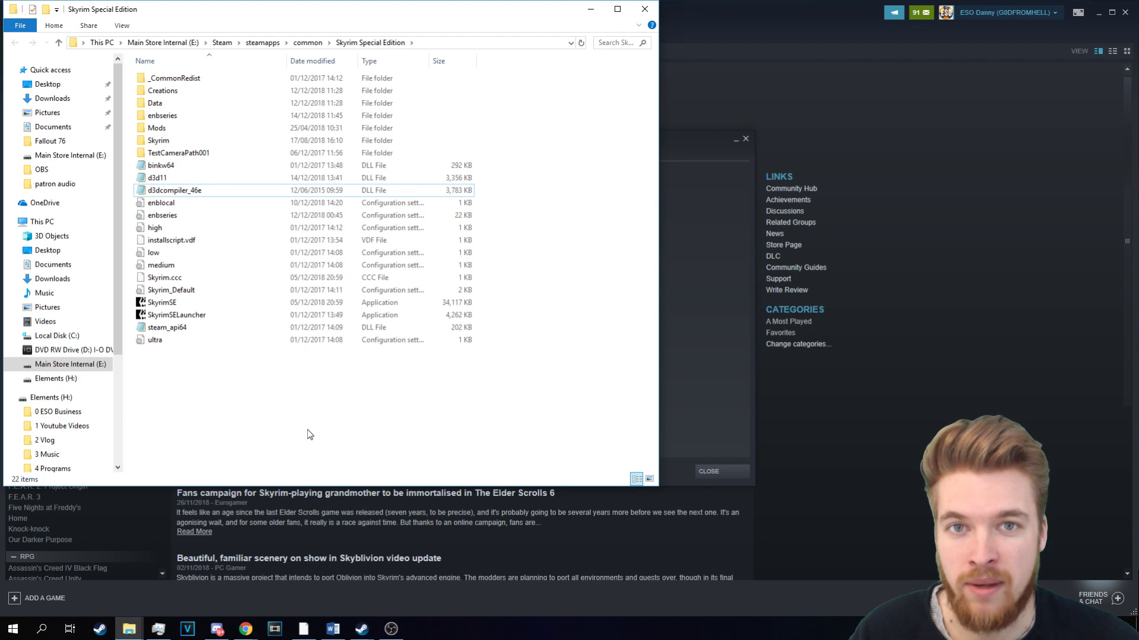
key(alt+Tab)
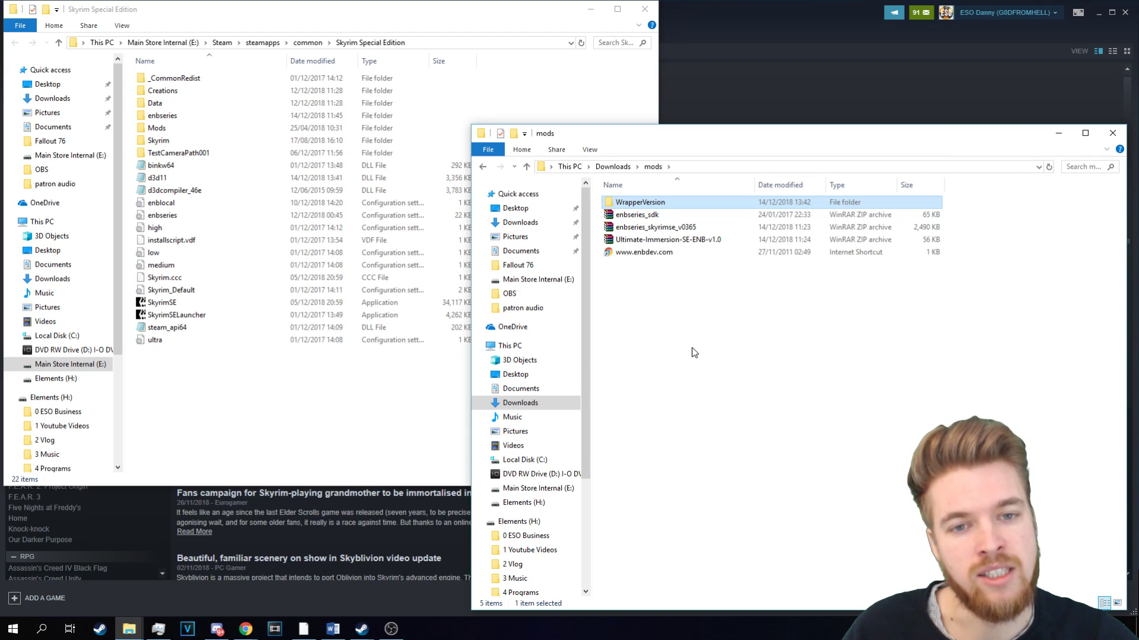
click(627, 241)
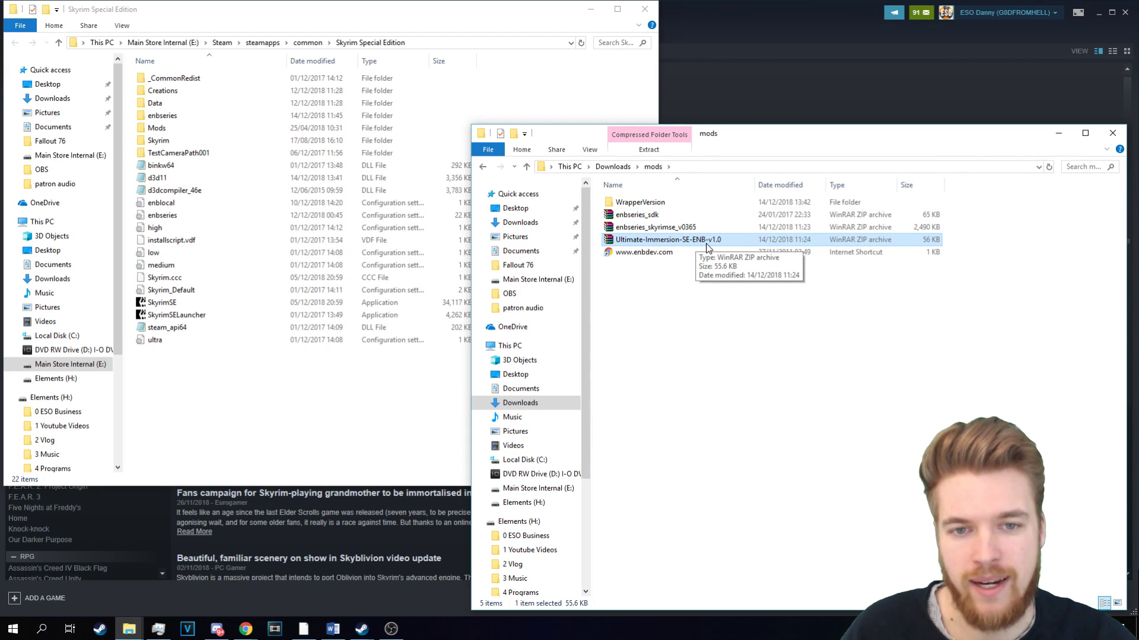
click(637, 204)
key(Delete)
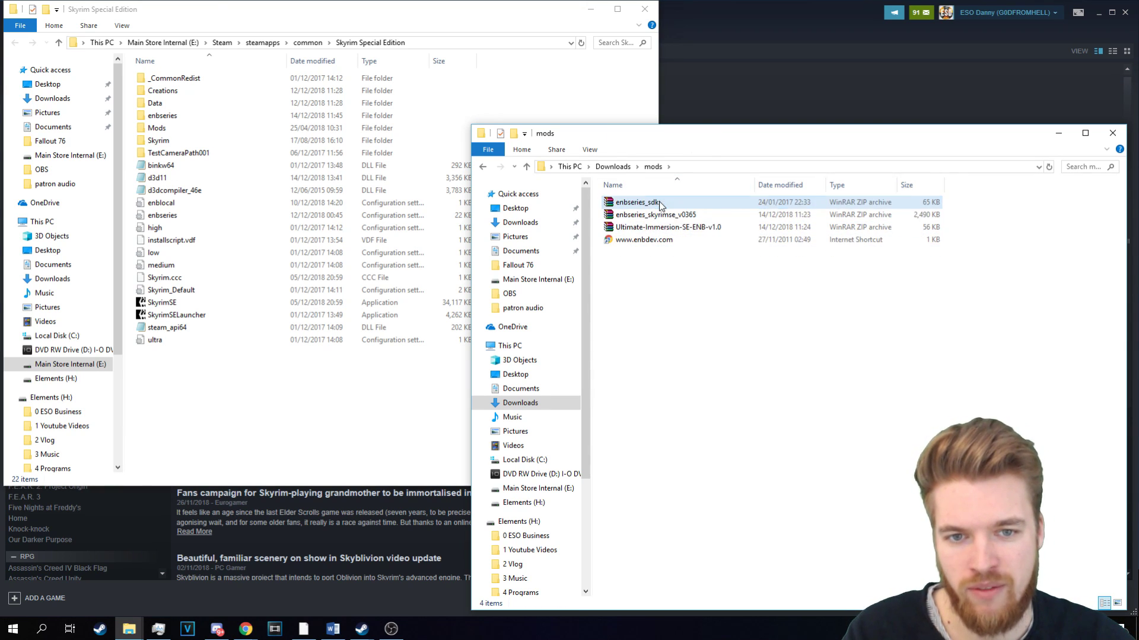
click(652, 241)
key(Delete)
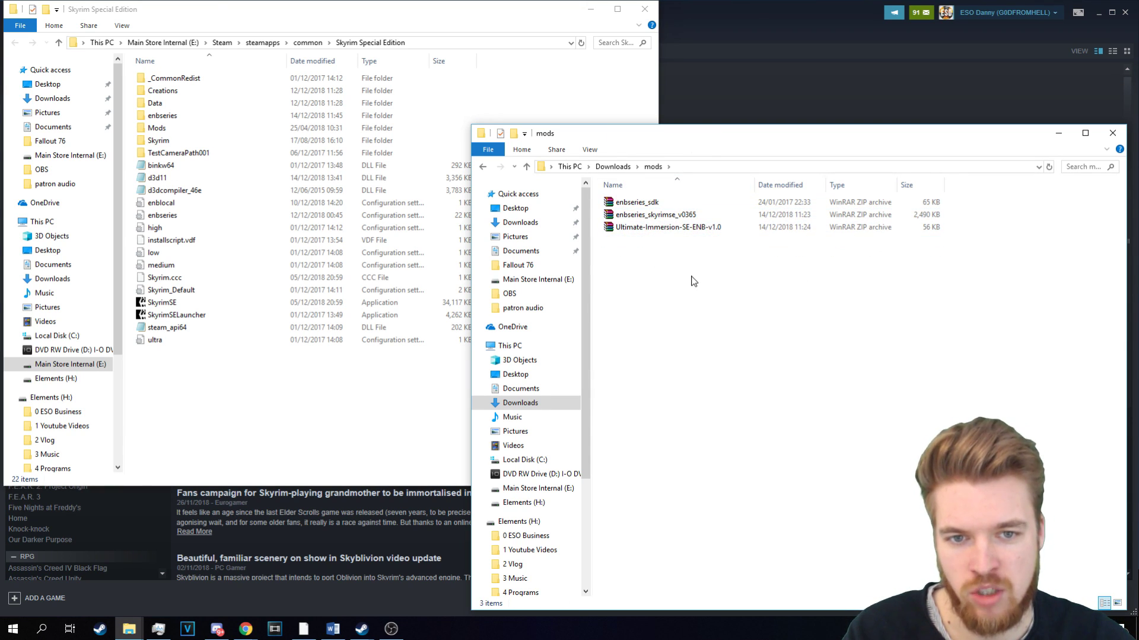
- Extract the Ultimate-Immersion-SE-ENB-v1.0 archive into the mods folder
click(654, 229)
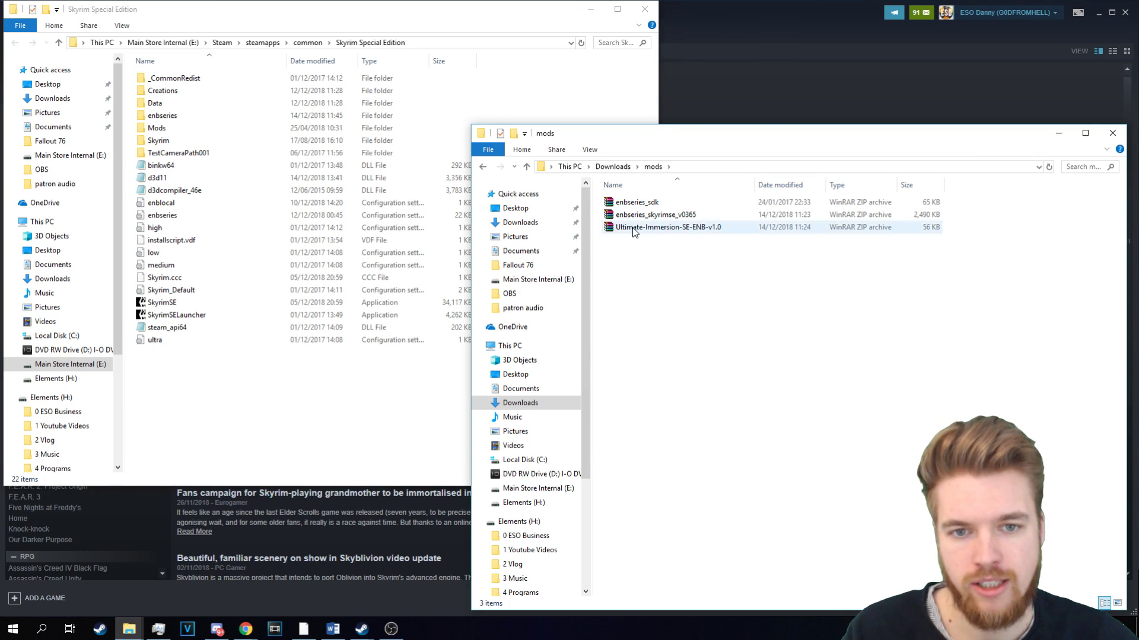
right_click(690, 236)
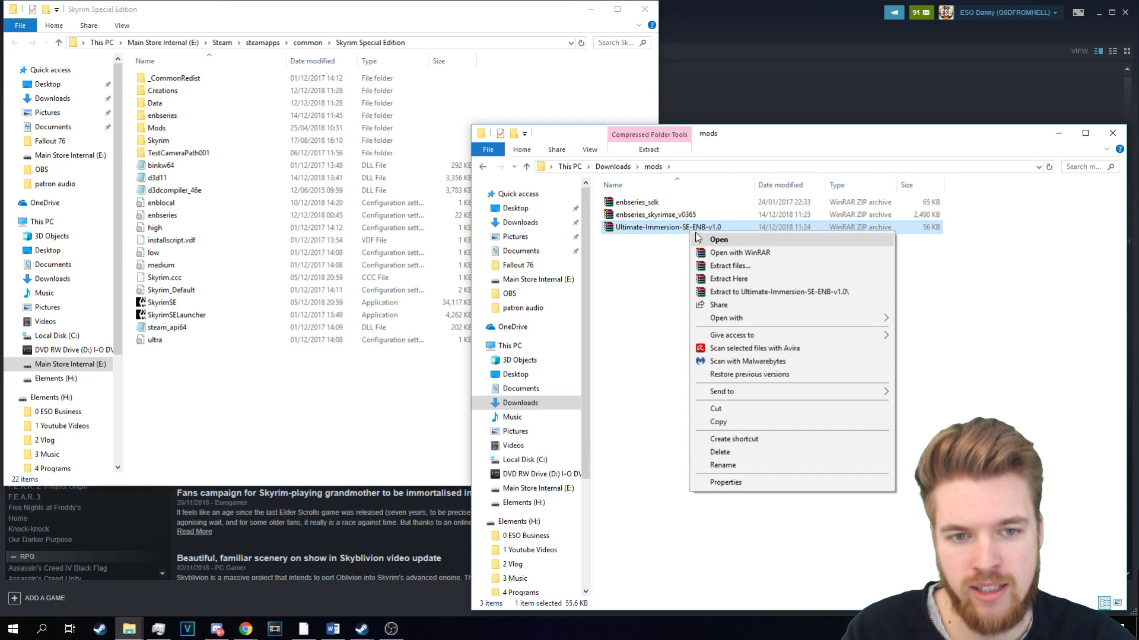
click(734, 282)
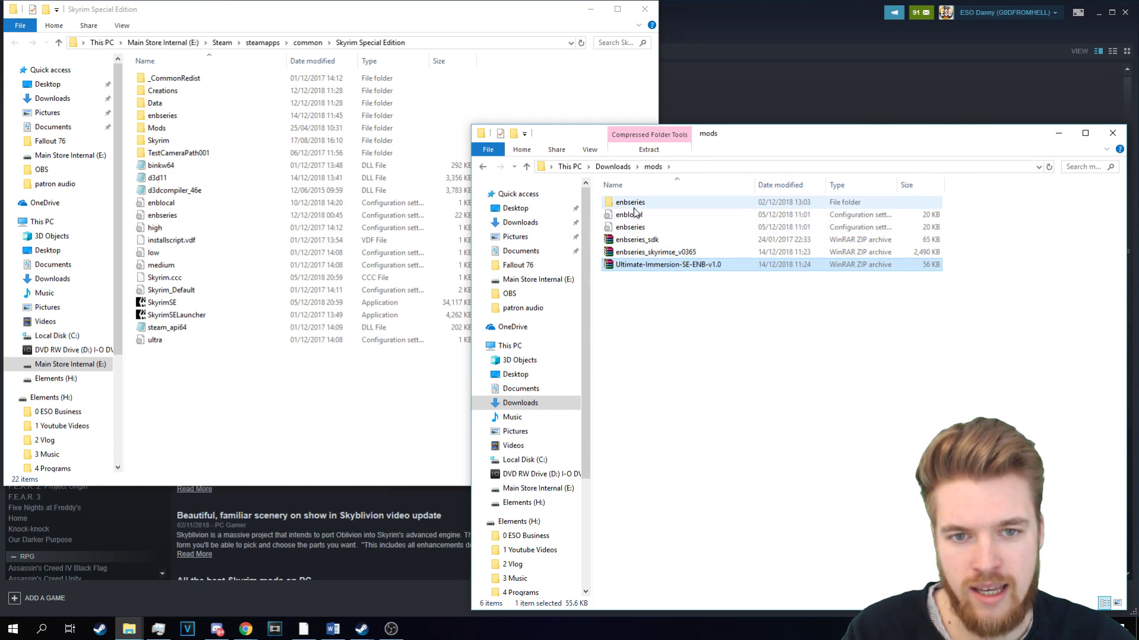
- Copy the extracted enbseries folder, enblocal and enbseries configuration files
click(631, 203)
click(643, 217)
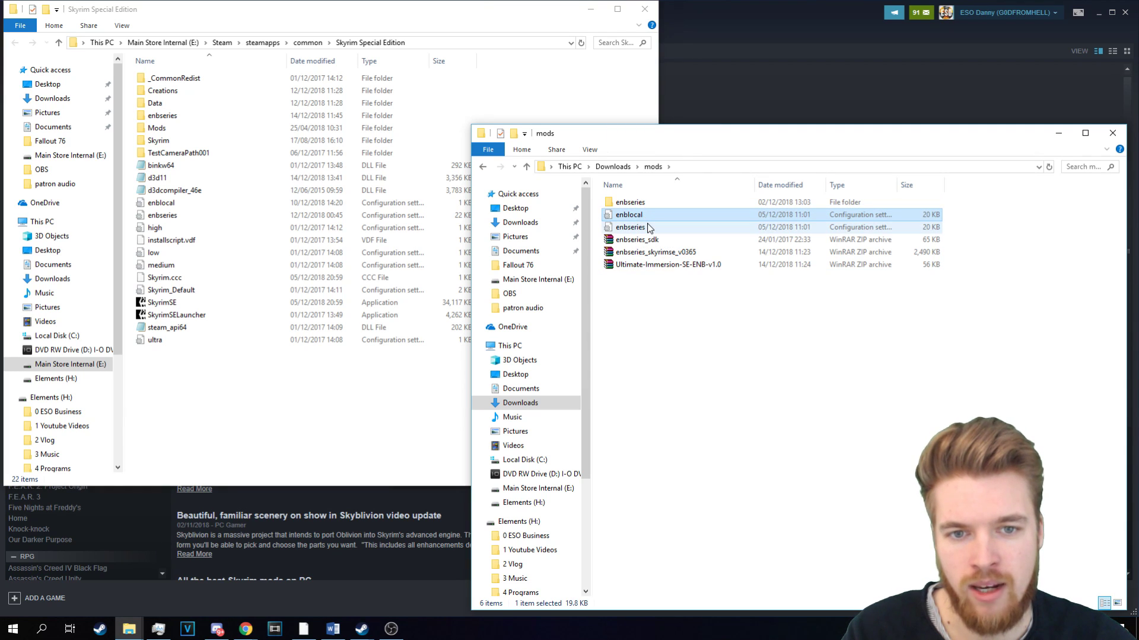
click(650, 229)
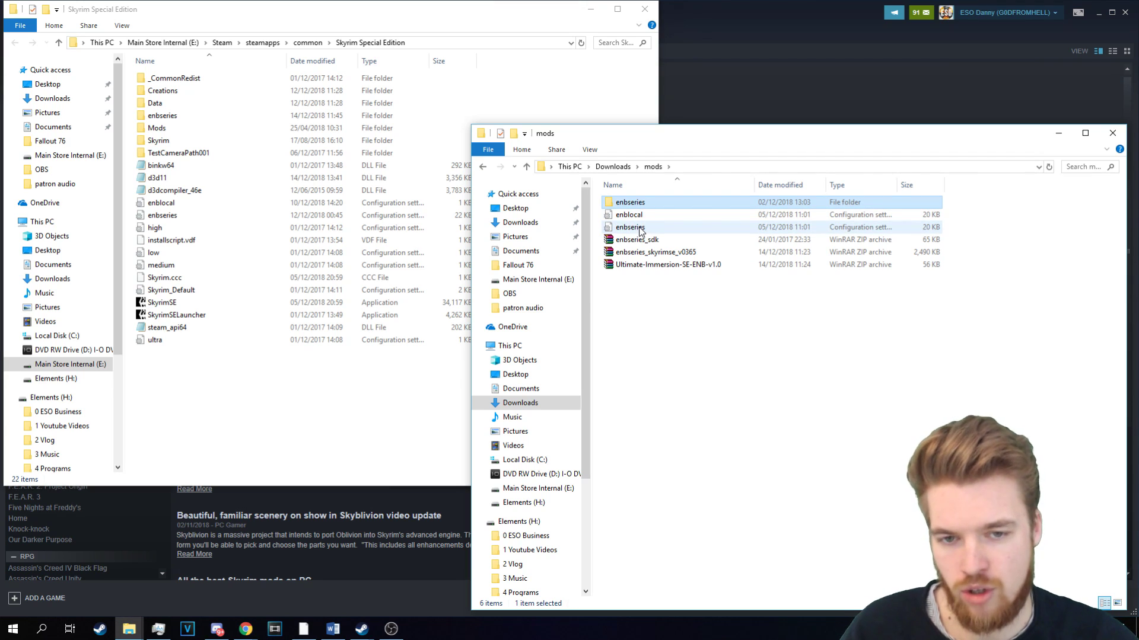
shift+click(637, 205)
right_click(639, 216)
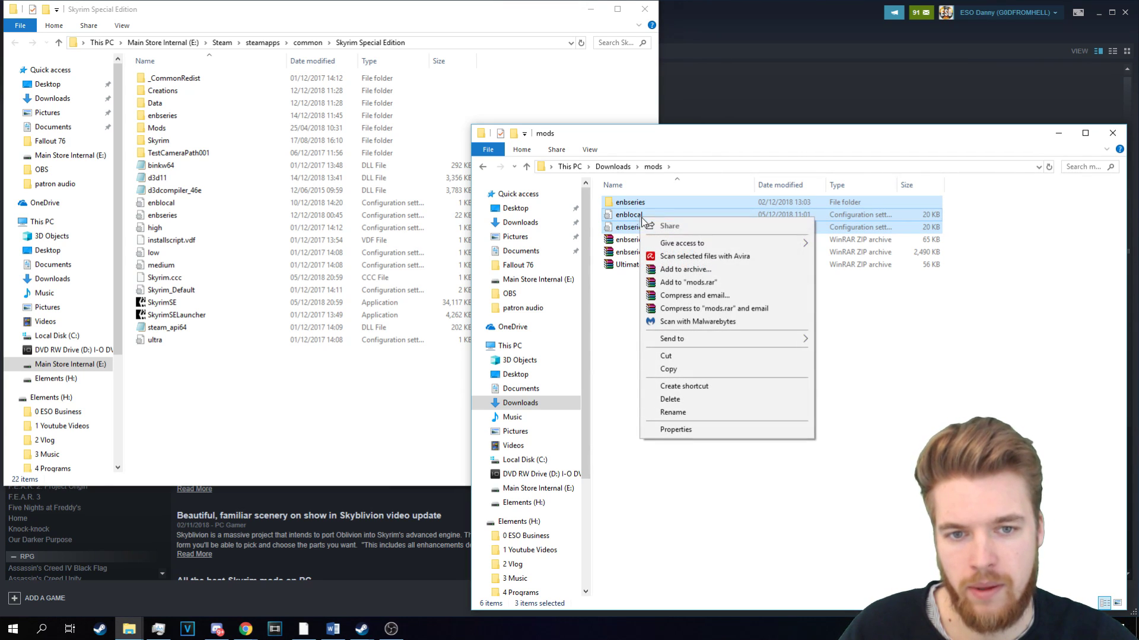
click(681, 366)
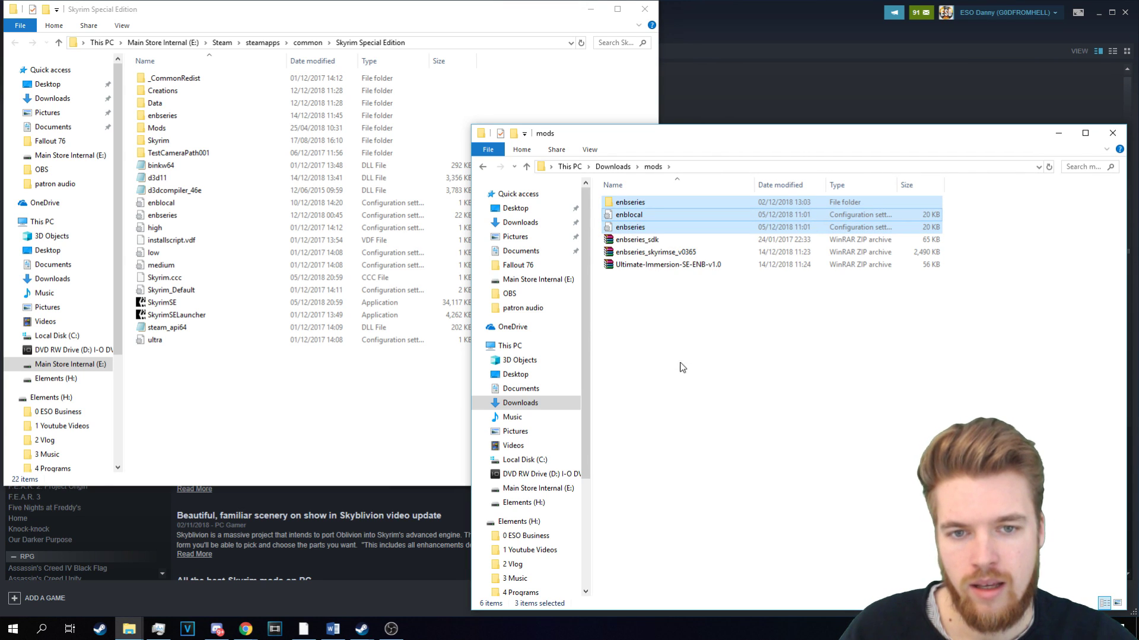
- Paste the ENB files into the Skyrim Special Edition folder, replacing the same-named files
click(381, 393)
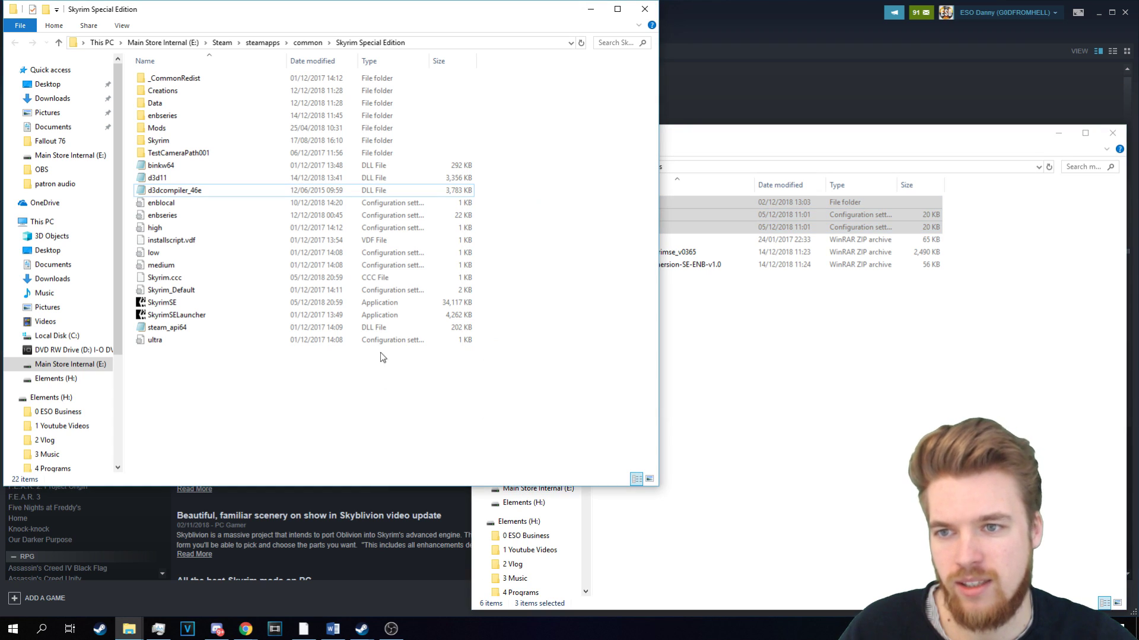
right_click(254, 383)
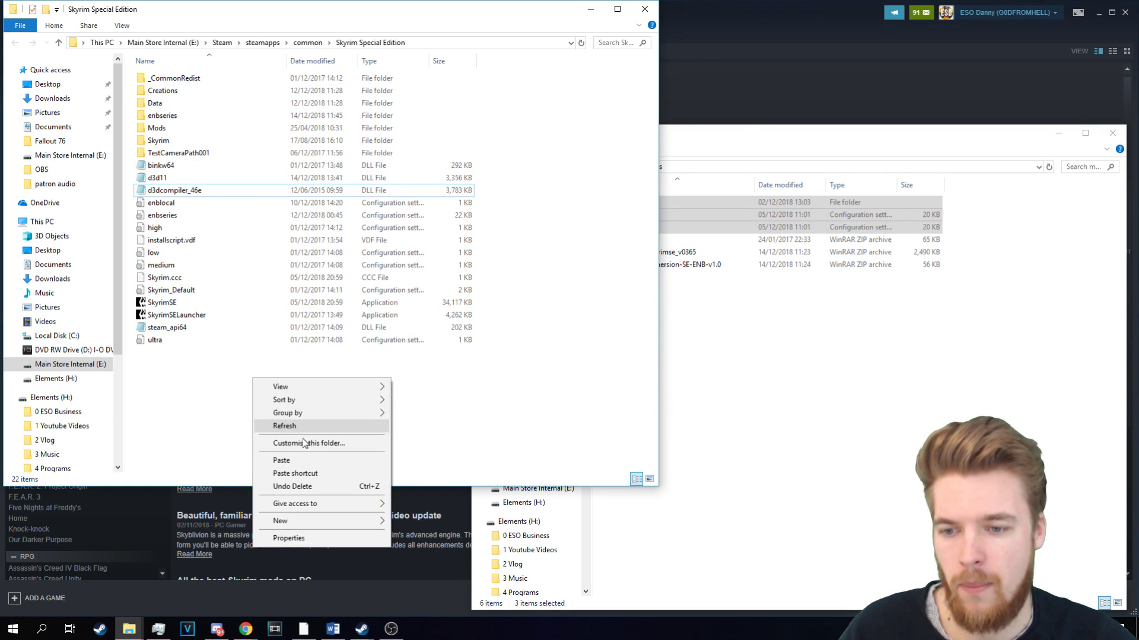
click(308, 462)
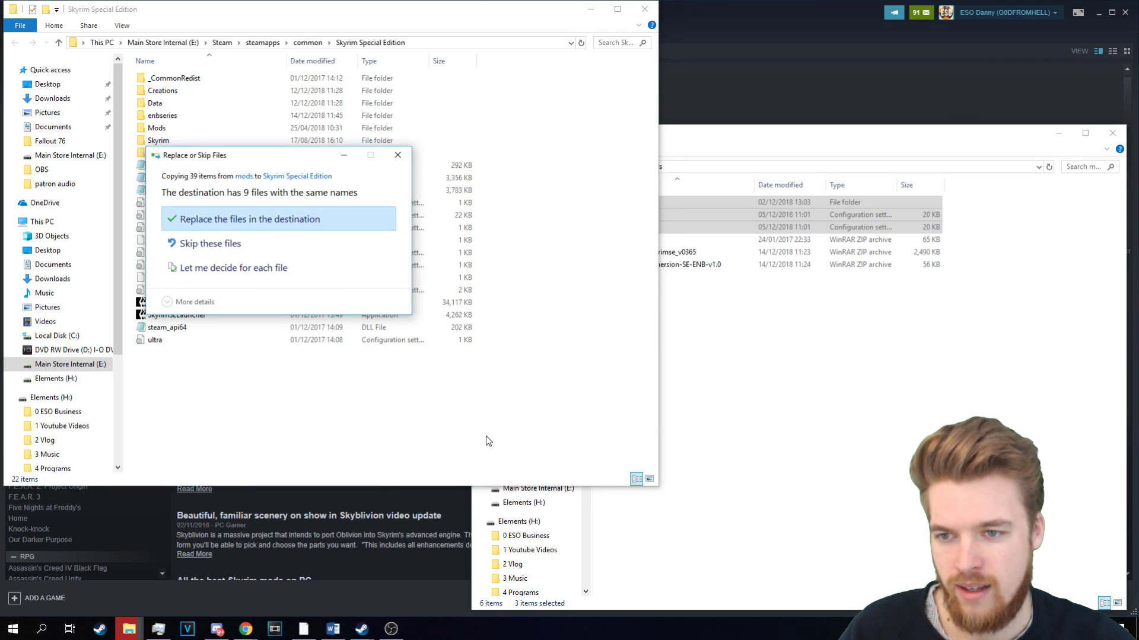
click(279, 231)
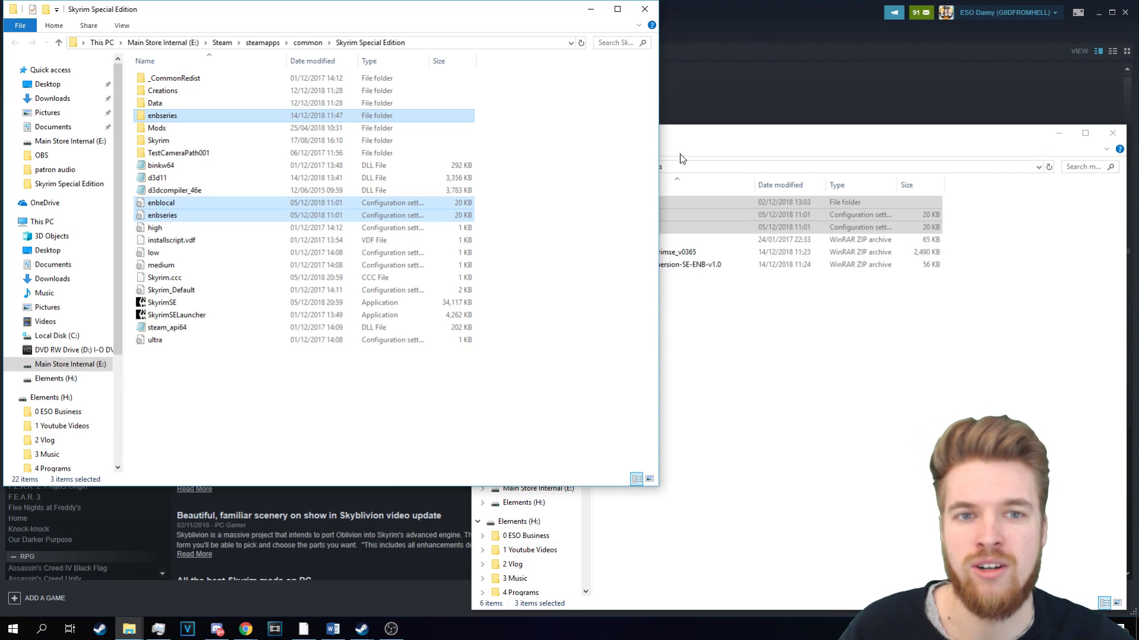
- Launch Skyrim Special Edition from Steam and start the game from its launcher
click(743, 65)
click(197, 121)
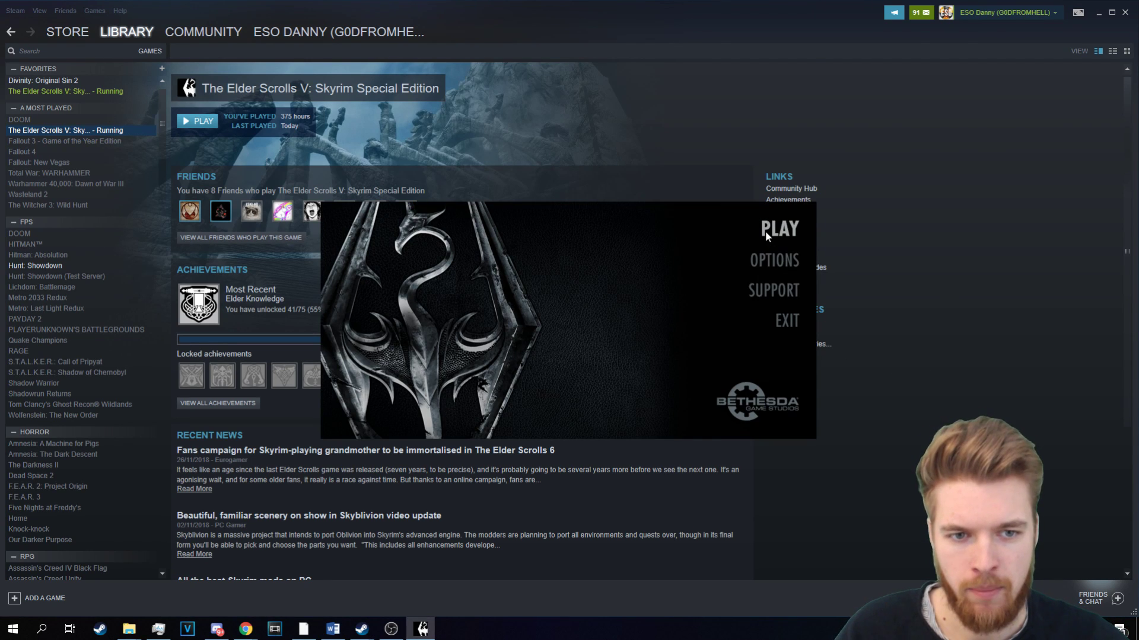
click(765, 230)
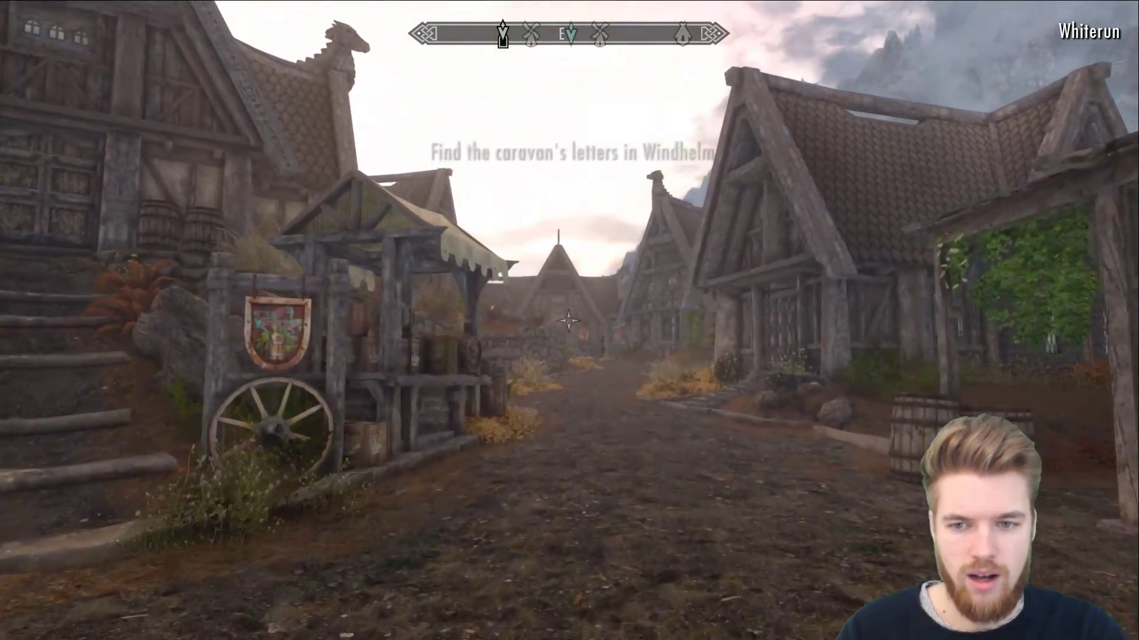
- Walk down Whiterun's streets, through the market square past the well, to the Bannered Mare sign
key(w)
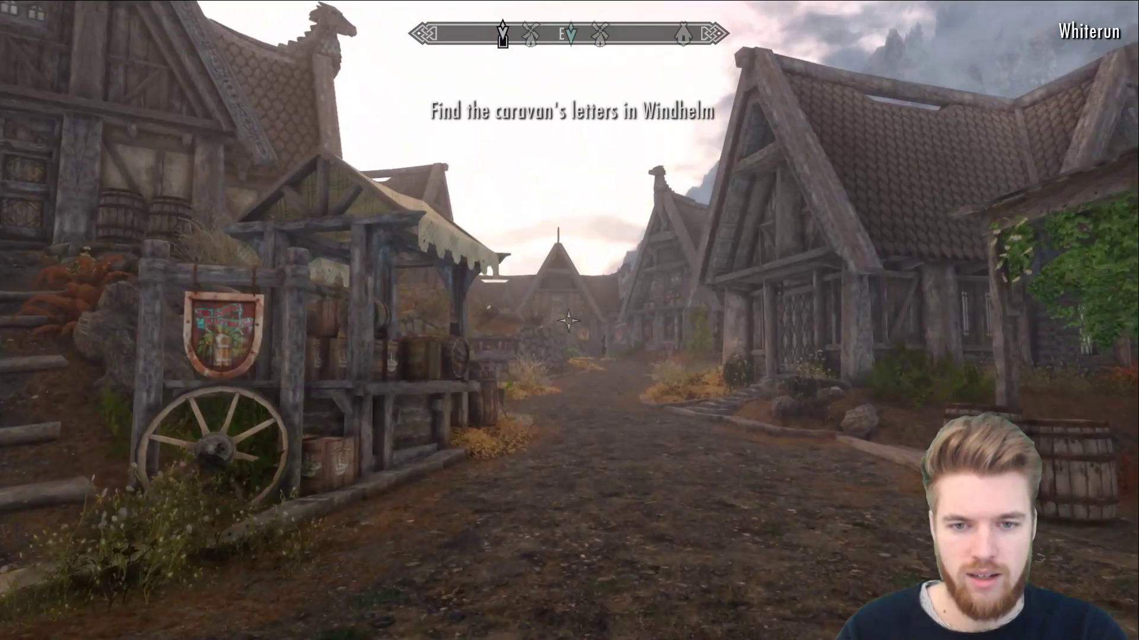
key(w)
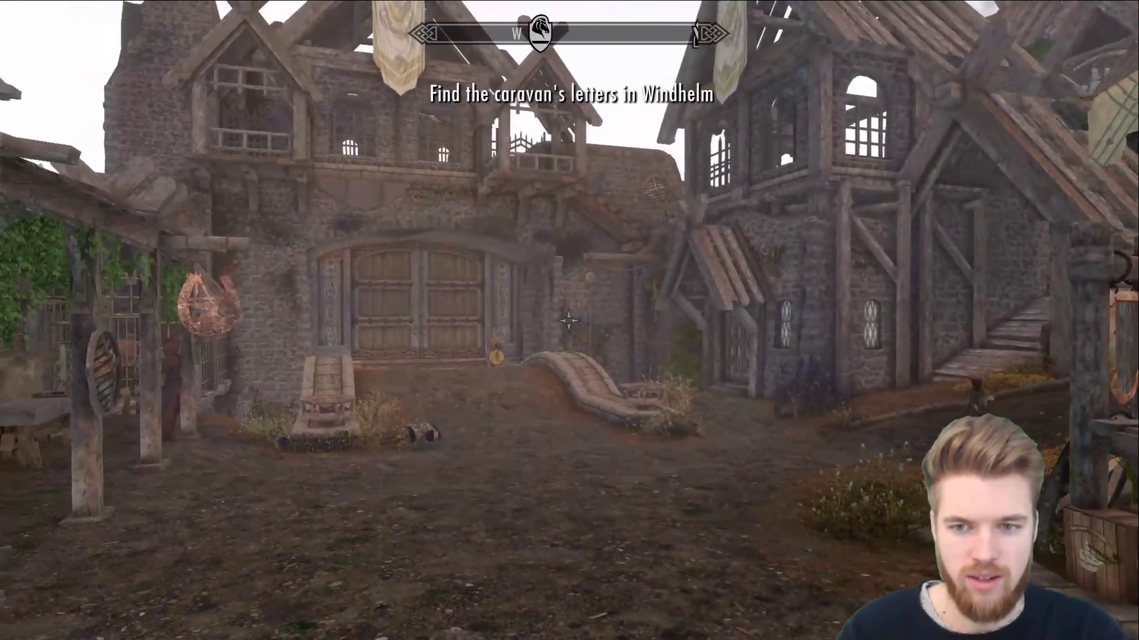
key(w)
key(w)
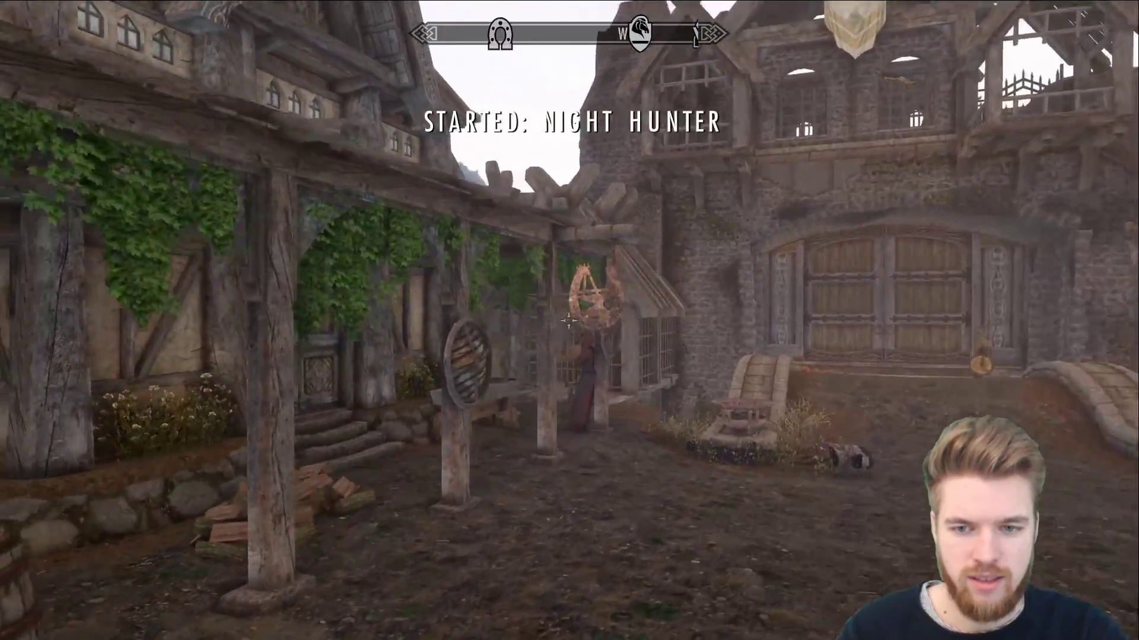
key(w)
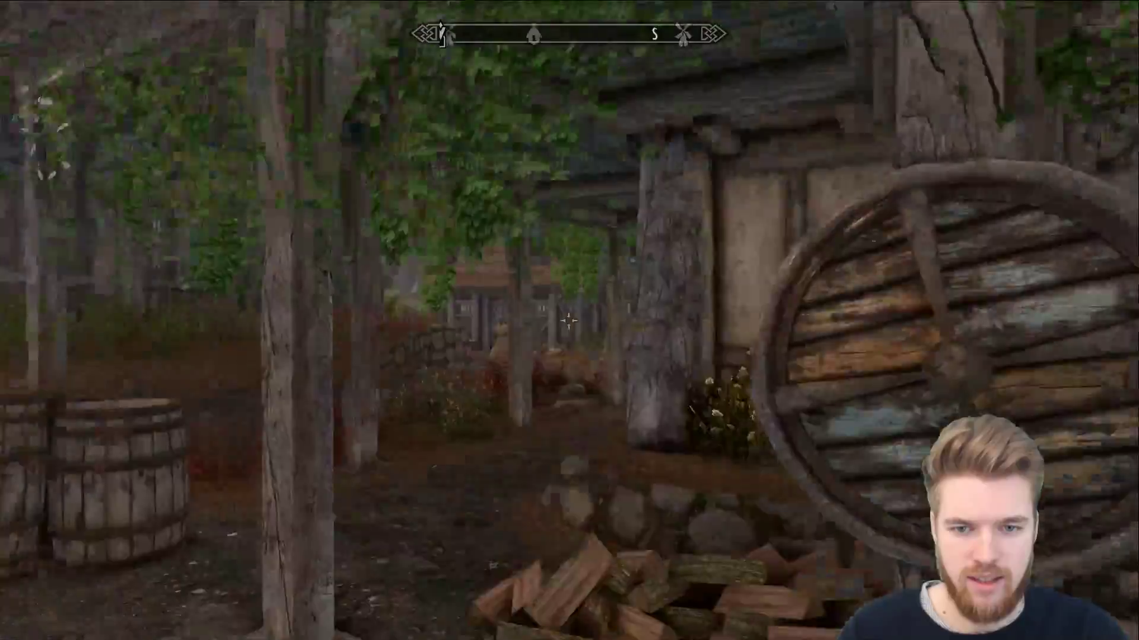
key(w)
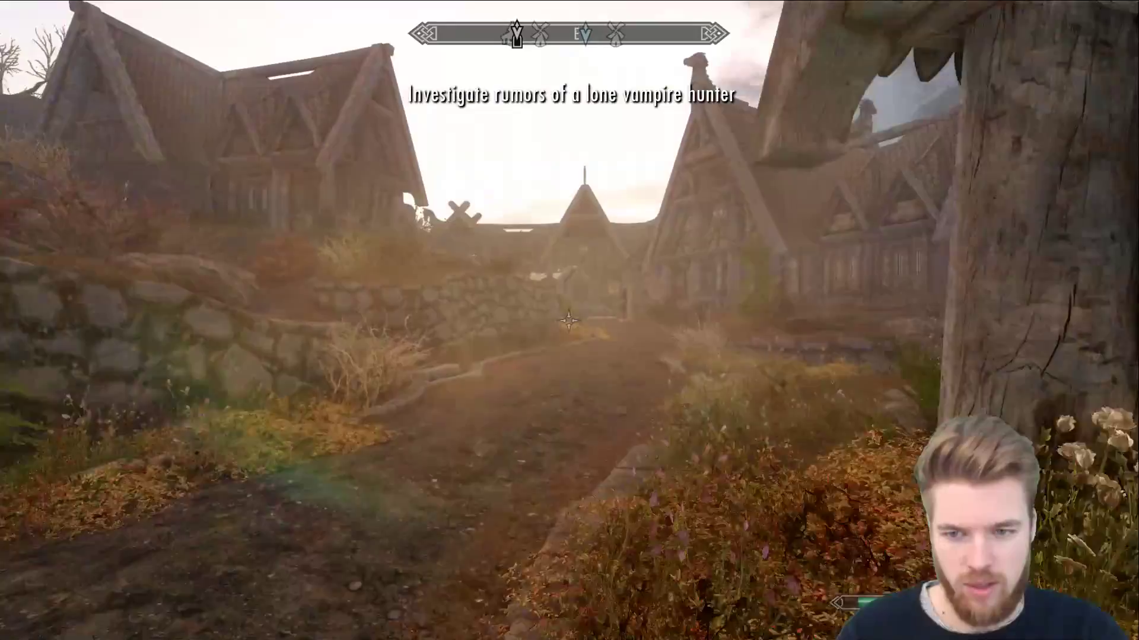
key(w)
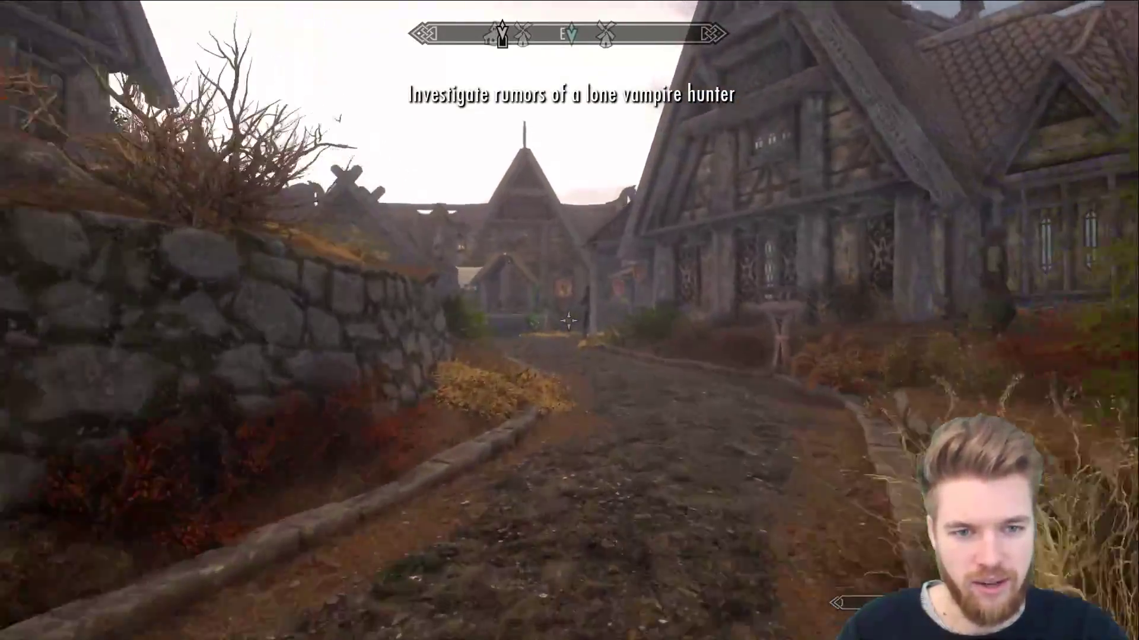
key(w)
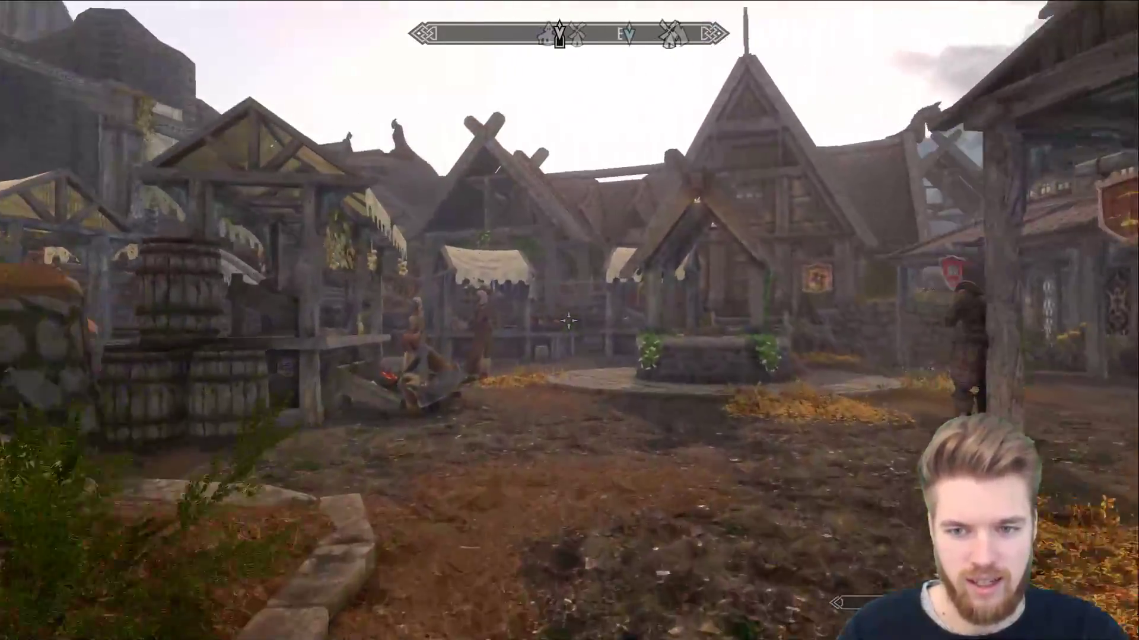
key(w)
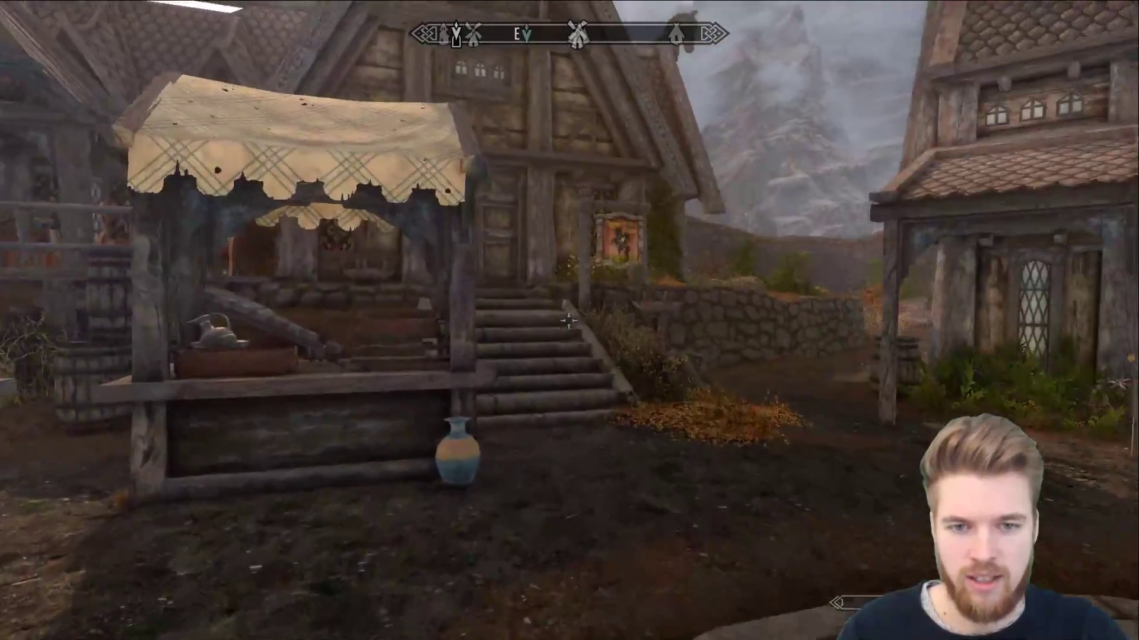
key(w)
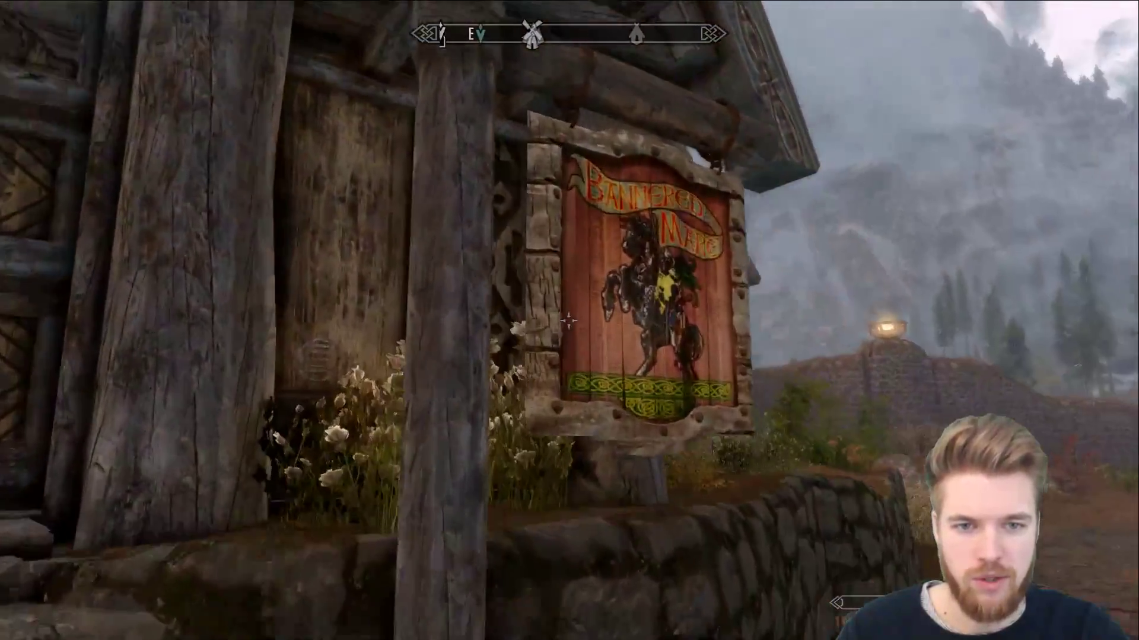
key(w)
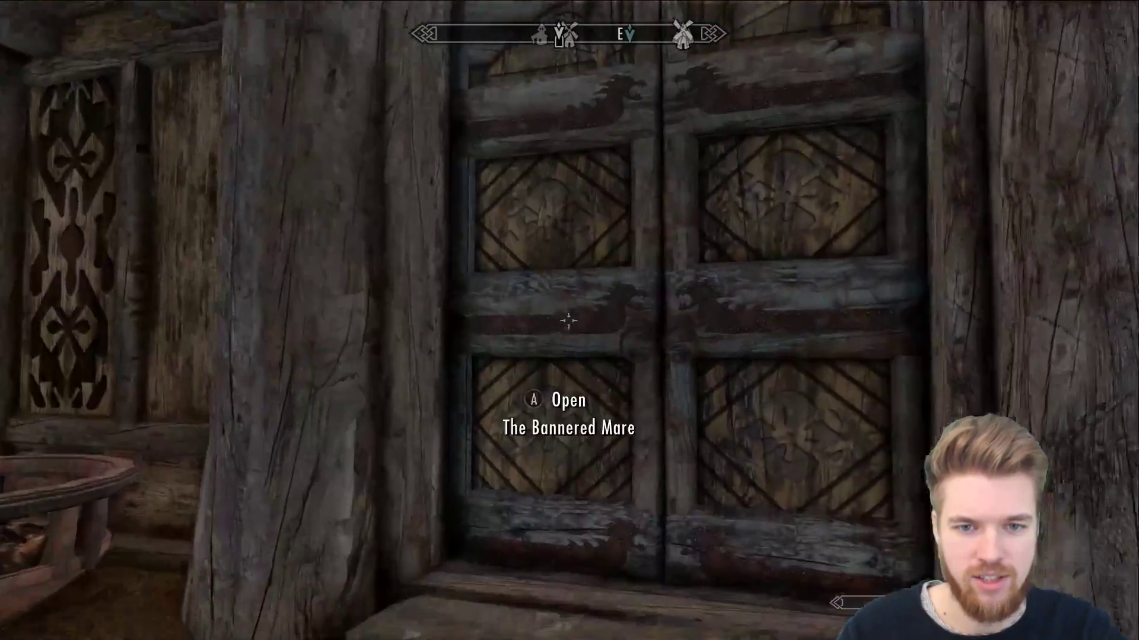